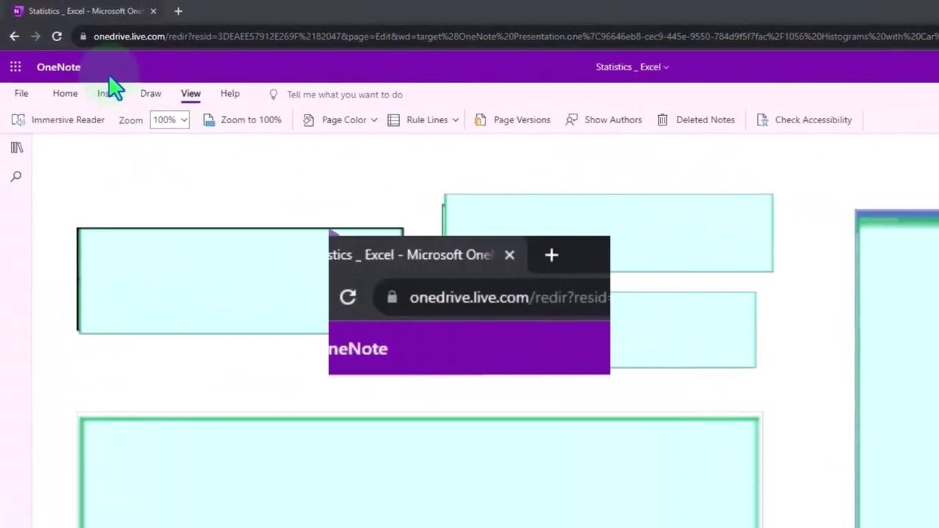
Open the '1000 Introduction' page in the 'OneNote and Excel Transcripts' section from the navigation pane.
click(16, 147)
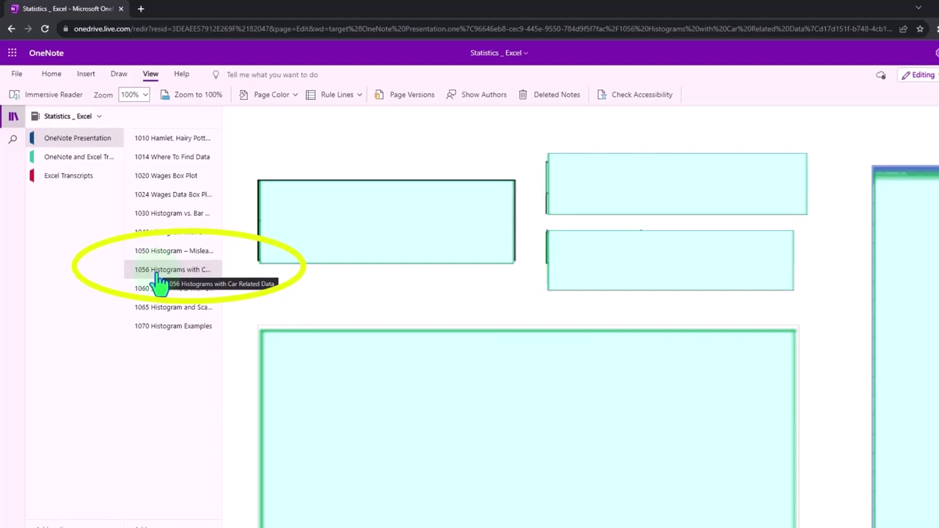
click(81, 163)
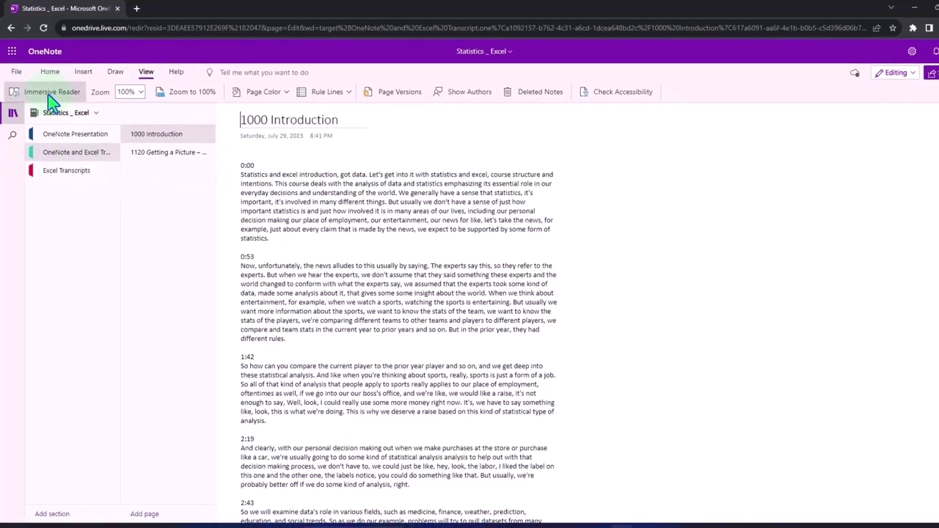
Show the page in Immersive Reader with Document translation to Spanish (Mexico), then scroll through it.
click(52, 94)
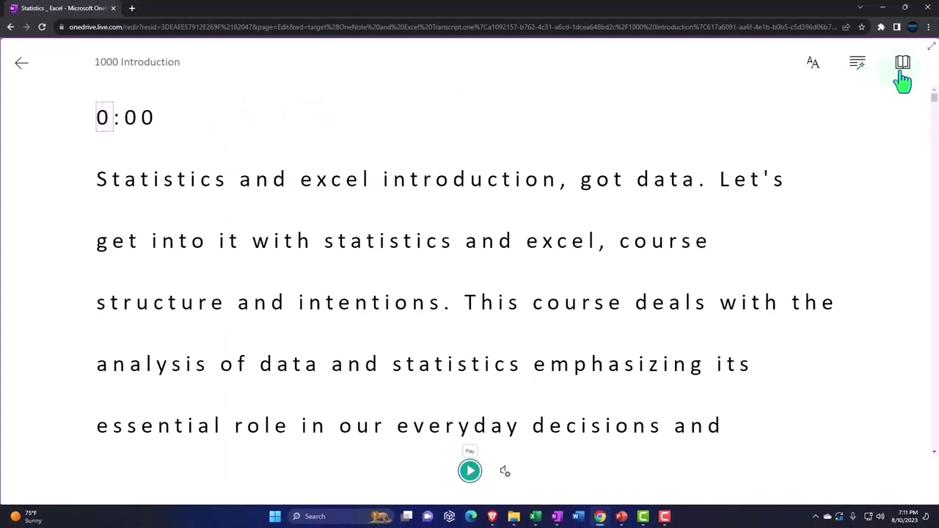
click(902, 73)
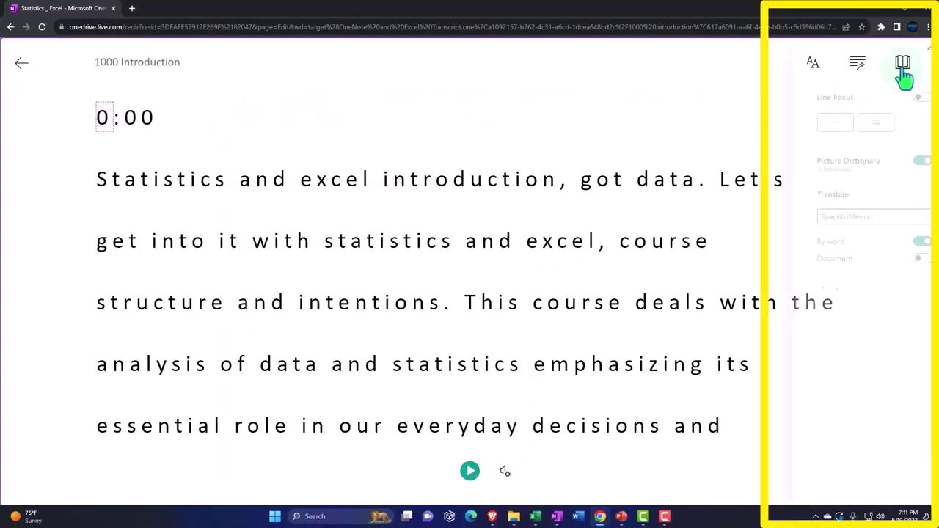
click(901, 260)
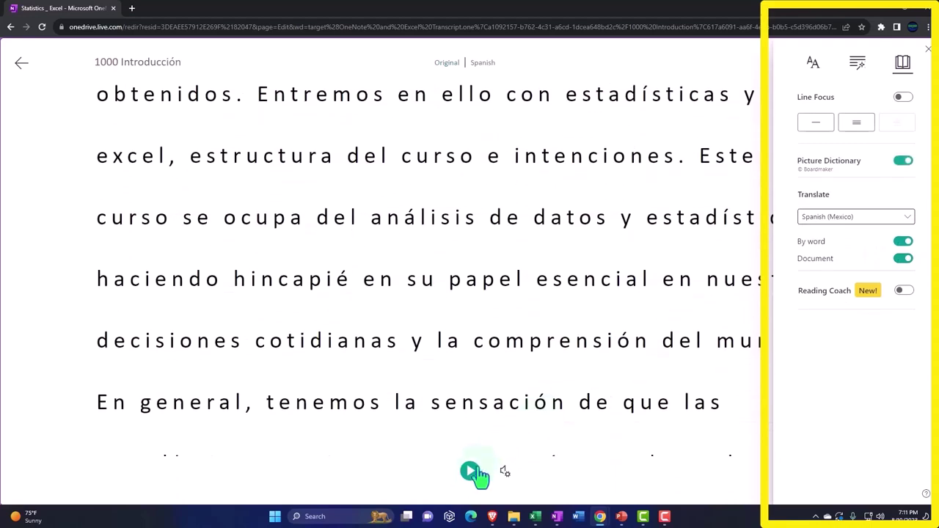
scroll(587, 408, down, 4)
scroll(587, 407, down, 6)
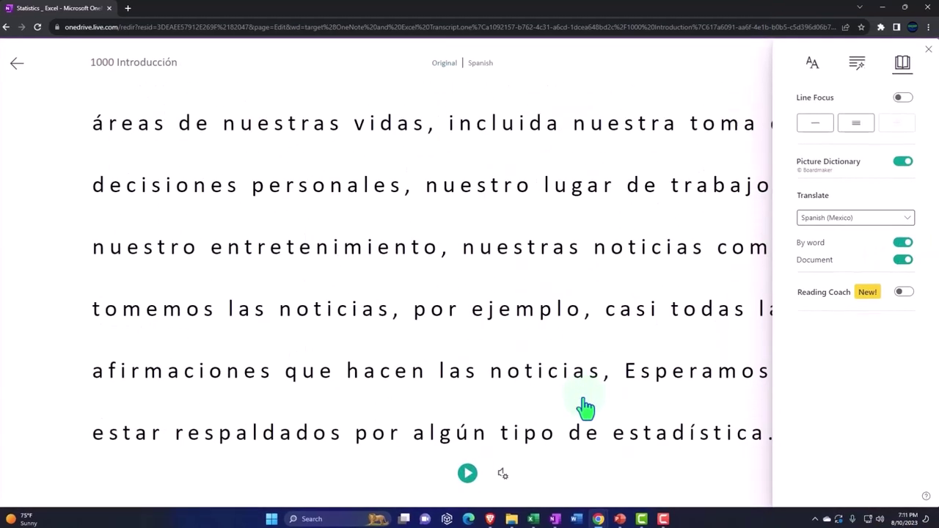
scroll(587, 407, down, 3)
scroll(587, 408, down, 3)
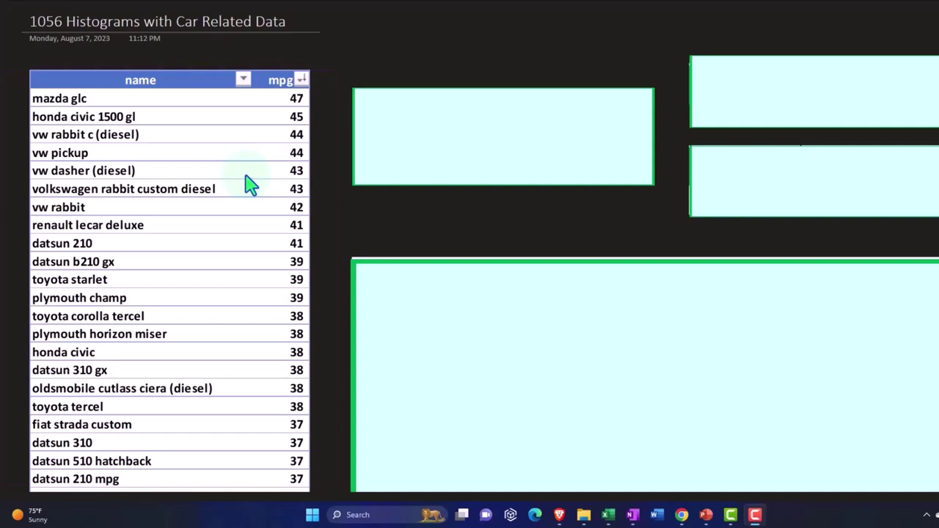
Scroll through the mpg-sorted car table and back up to the Average 24 / Median 23 summary.
scroll(249, 185, down, 2)
scroll(248, 184, down, 5)
scroll(247, 184, down, 2)
scroll(241, 195, down, 3)
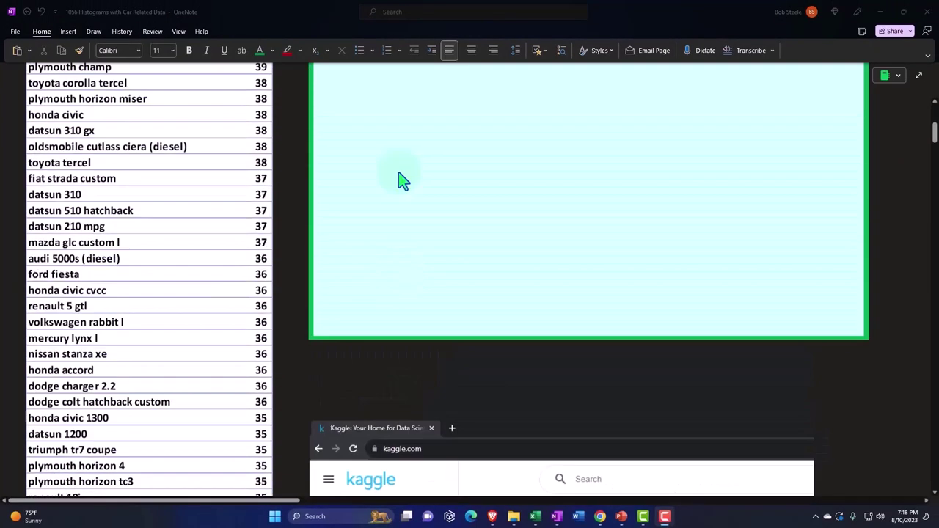
scroll(402, 182, up, 6)
scroll(400, 180, up, 2)
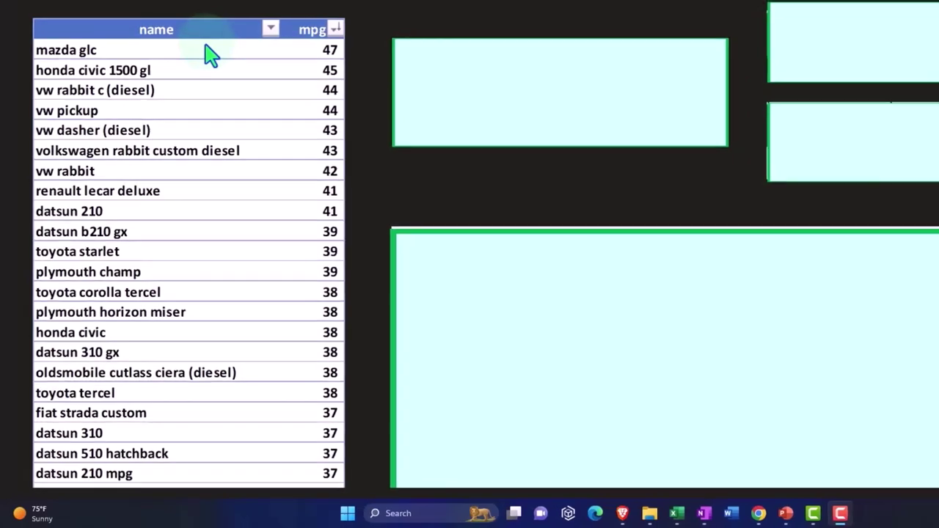
scroll(168, 185, down, 2)
scroll(165, 193, down, 6)
scroll(162, 195, down, 6)
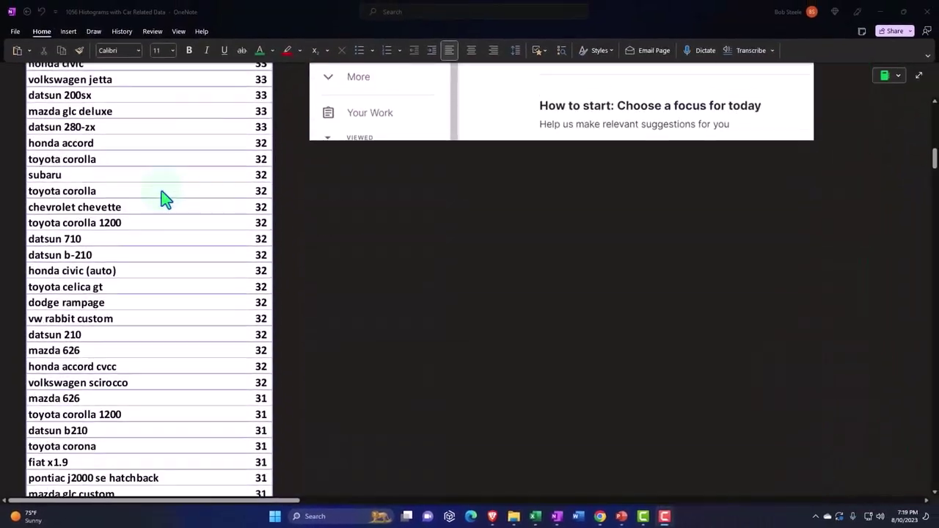
scroll(162, 193, down, 5)
scroll(162, 193, down, 5)
scroll(162, 193, down, 4)
scroll(162, 194, down, 5)
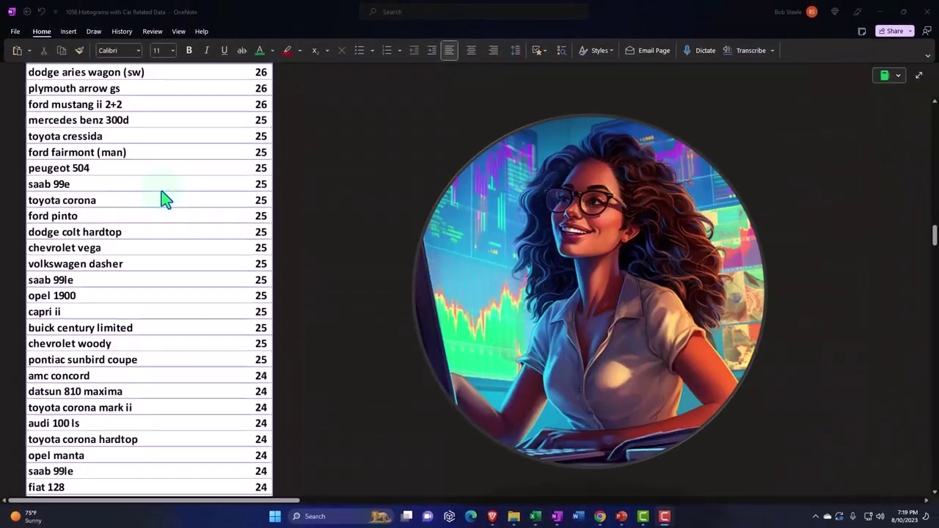
scroll(165, 199, down, 5)
scroll(165, 199, down, 1)
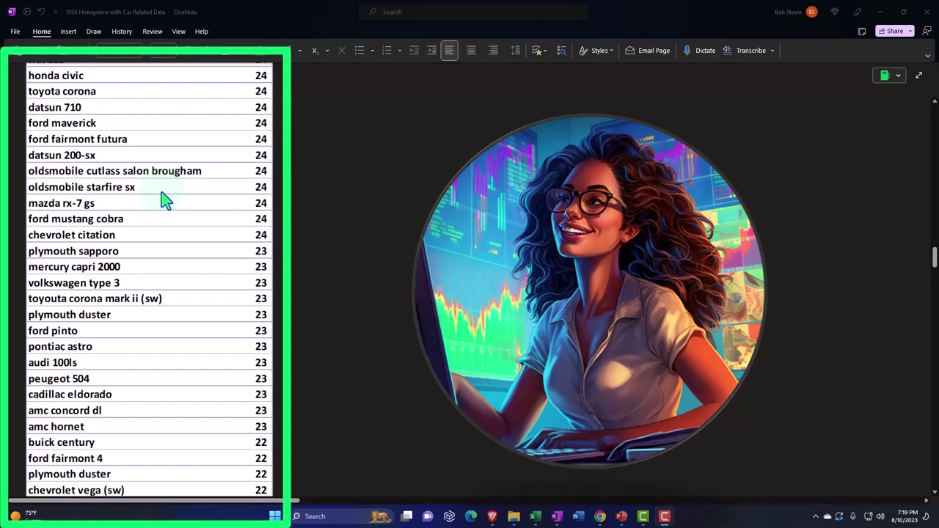
scroll(165, 200, up, 1)
scroll(165, 200, up, 5)
scroll(165, 200, up, 5)
scroll(165, 199, up, 5)
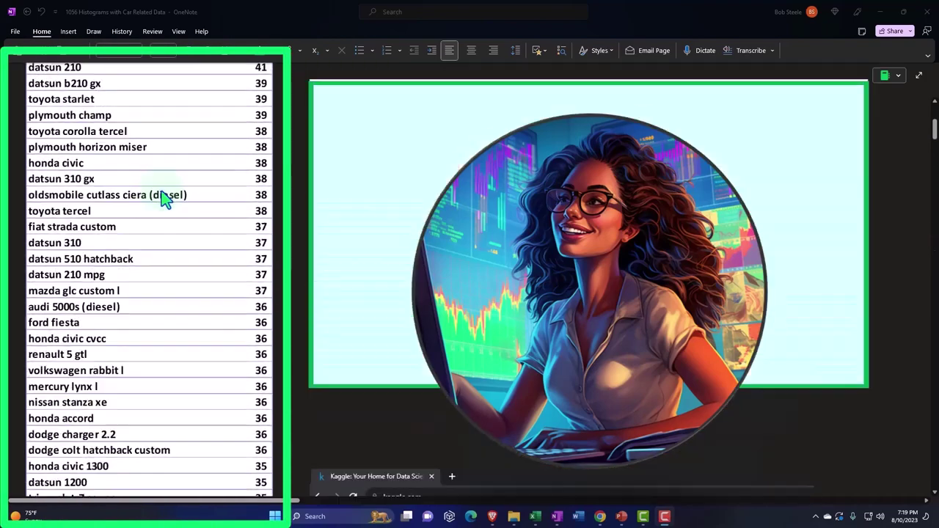
scroll(165, 200, up, 3)
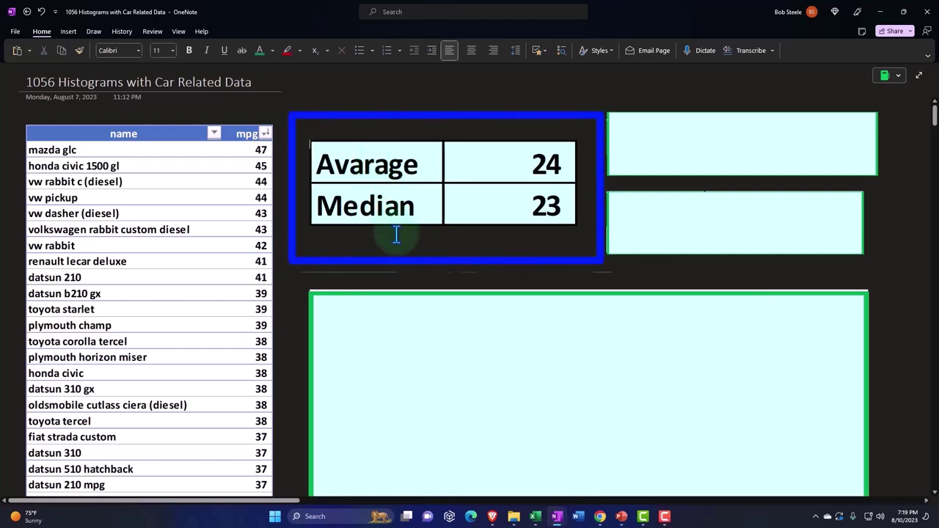
Place =AVERAGE(Table1117[mpg]) and =MEDIAN(Table1117[mpg]) beside the Average 24 and Median 23 figures.
click(690, 147)
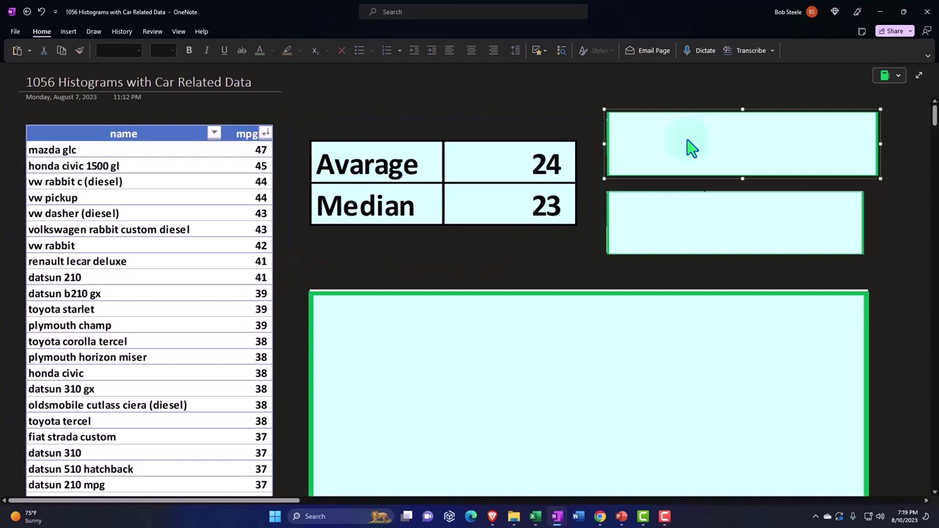
double_click(690, 147)
text(=AVERAGE(Table1117[mpg]))
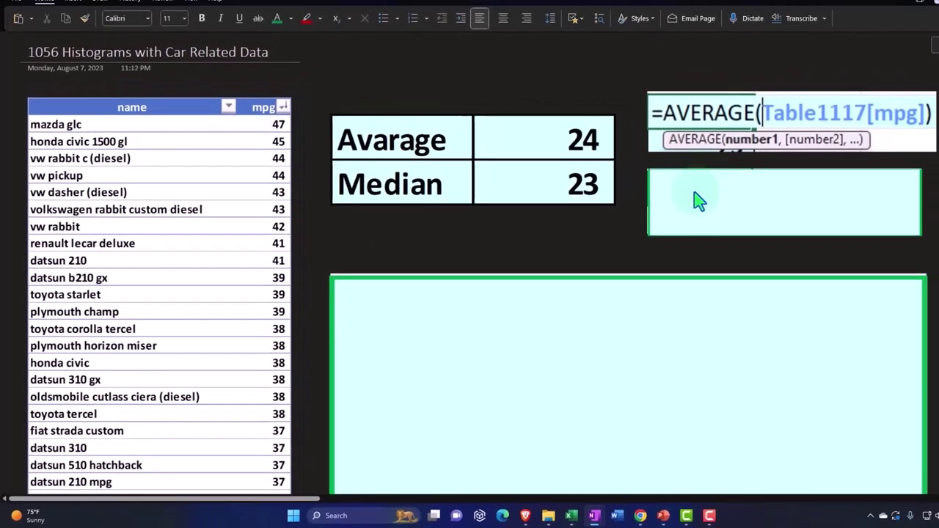
click(678, 210)
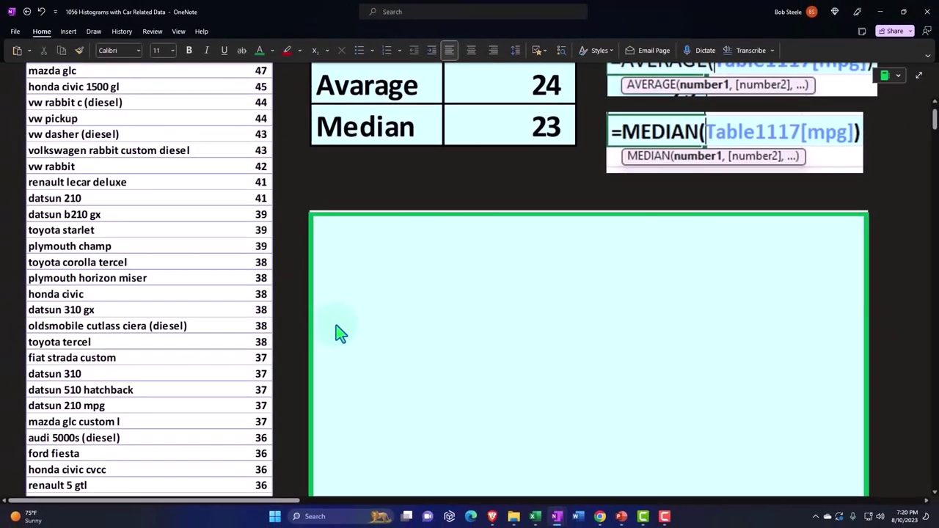
click(401, 299)
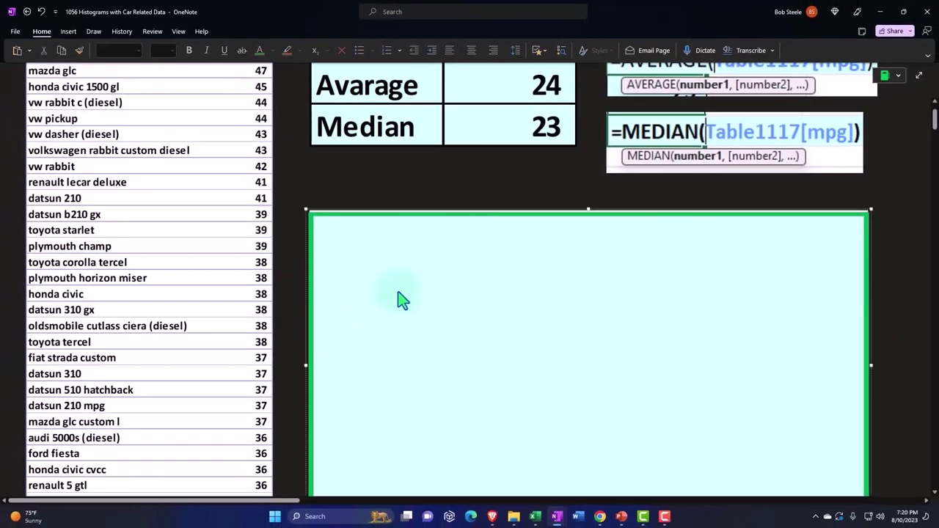
Paste the blue mpg histogram, binned [9, 13] to (46, 50], into the large box and review it.
key(ctrl+v)
scroll(401, 300, down, 1)
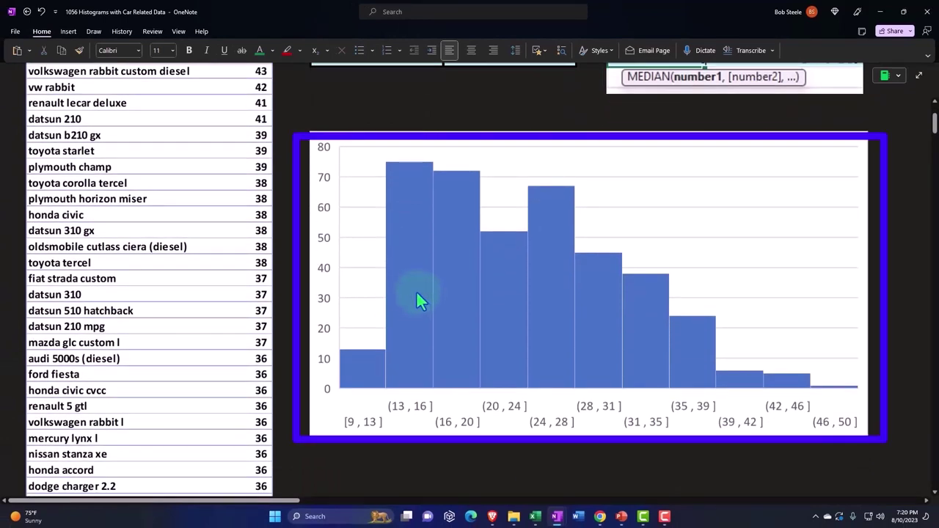
scroll(416, 299, up, 2)
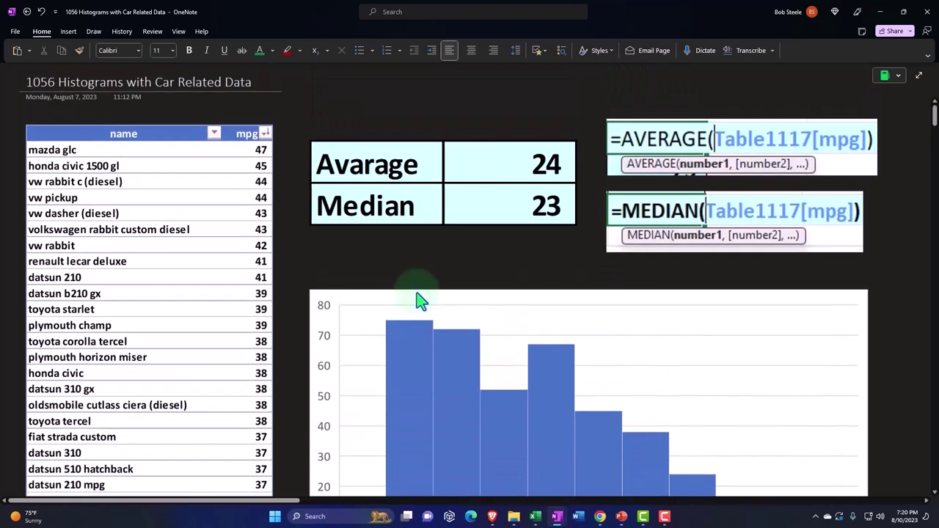
scroll(416, 300, down, 1)
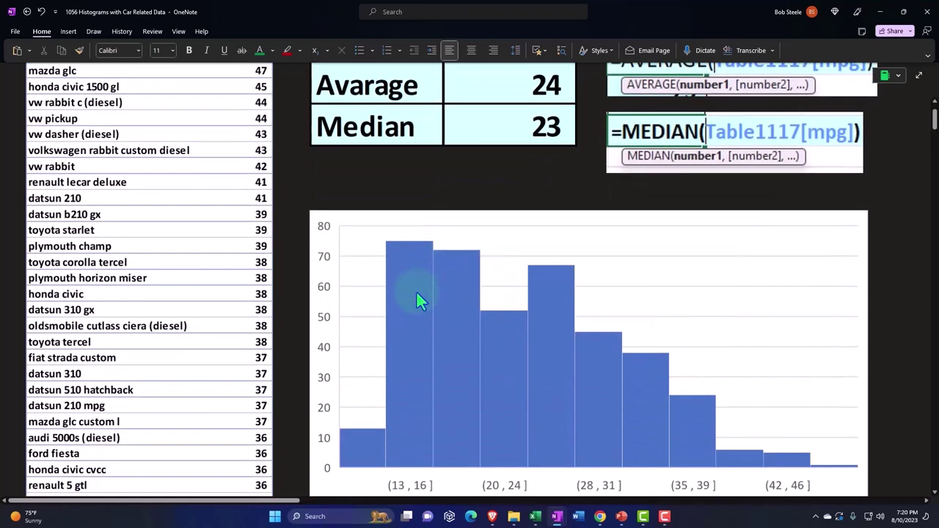
scroll(416, 299, down, 1)
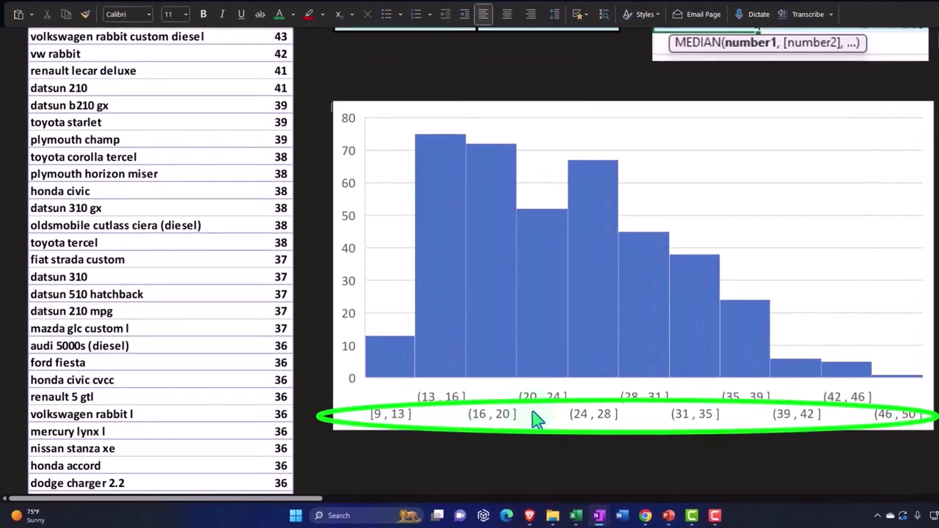
scroll(479, 417, up, 2)
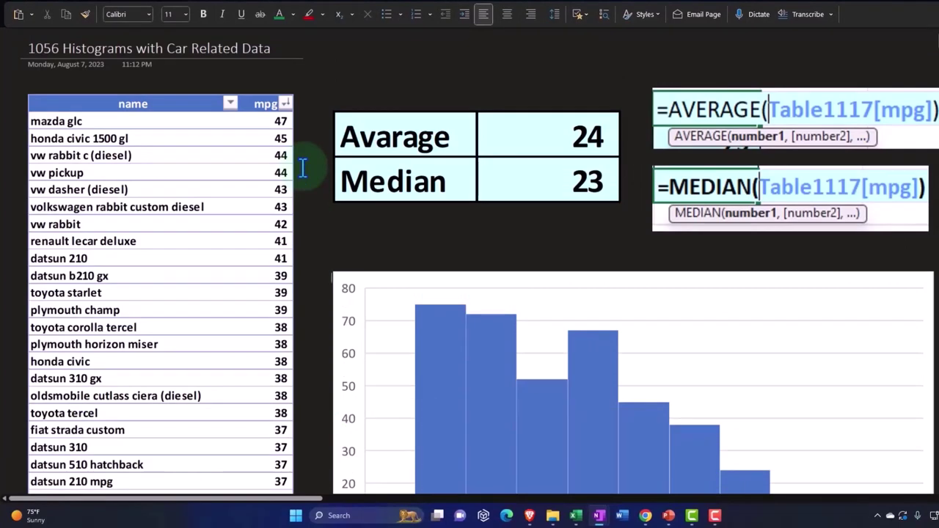
scroll(303, 168, down, 3)
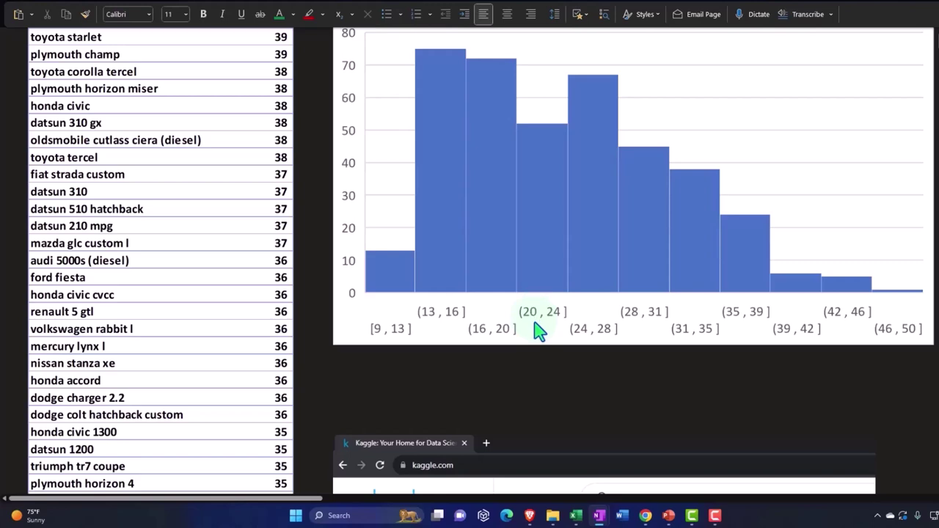
scroll(536, 327, up, 2)
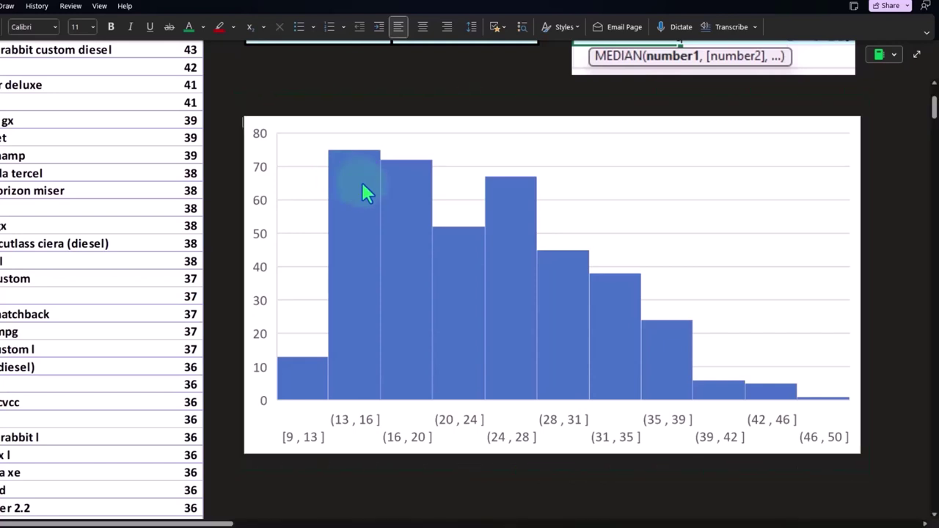
scroll(435, 248, up, 3)
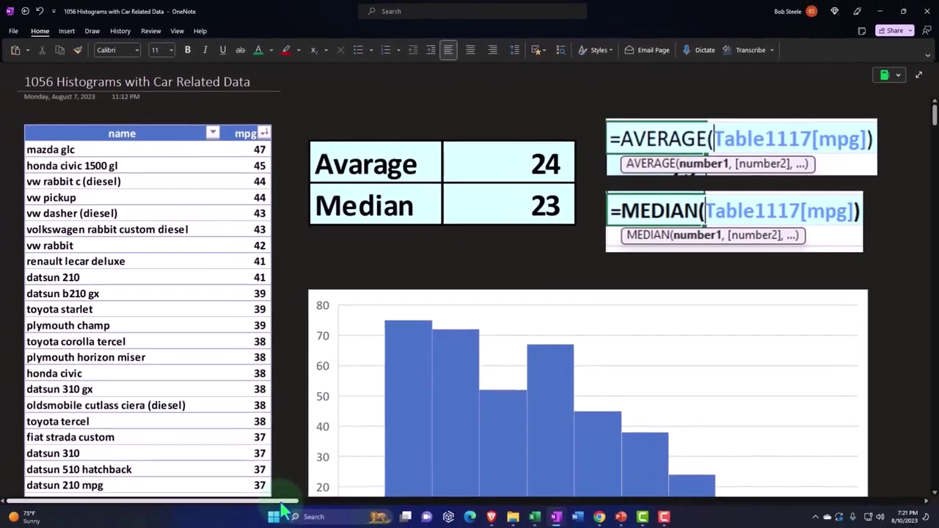
Fill the blank boxes with the car/cylinders table and the Average 5, Median 4, Max 8, Min 3 summary.
drag(283, 502, 495, 502)
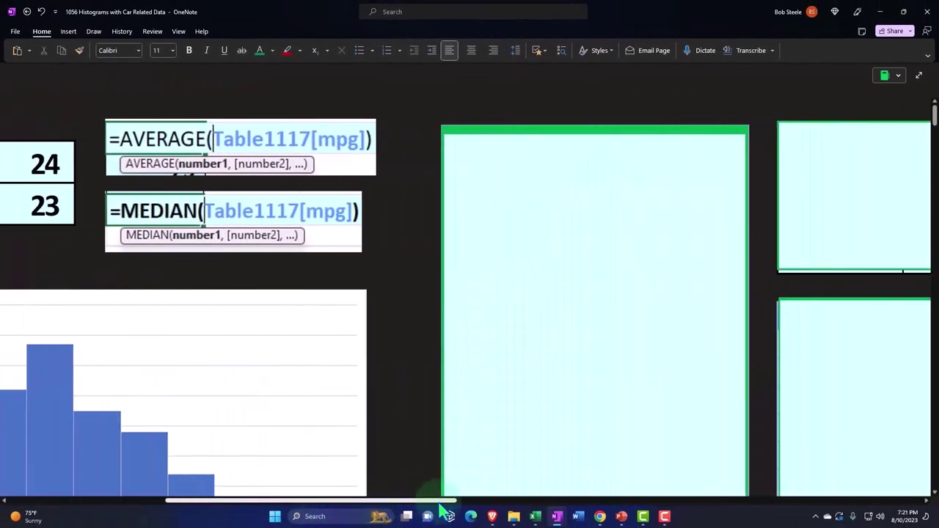
drag(495, 506, 558, 503)
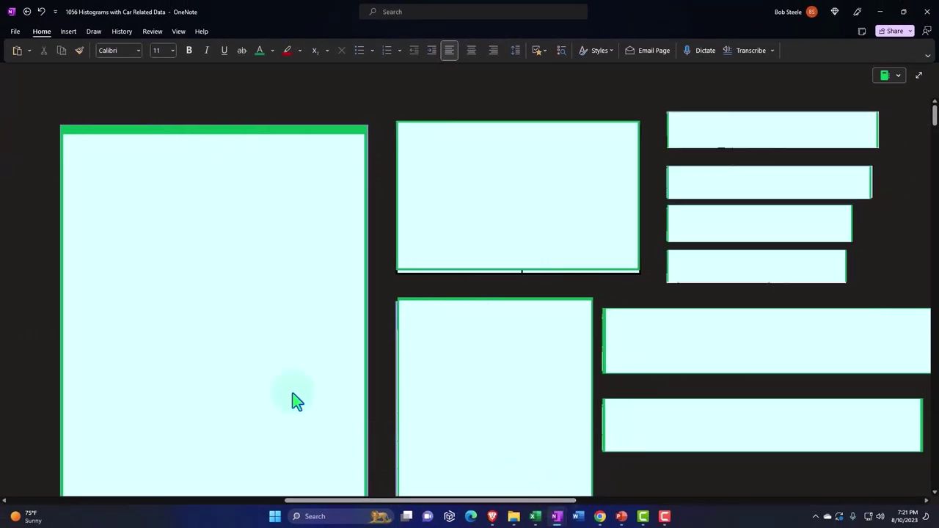
click(253, 227)
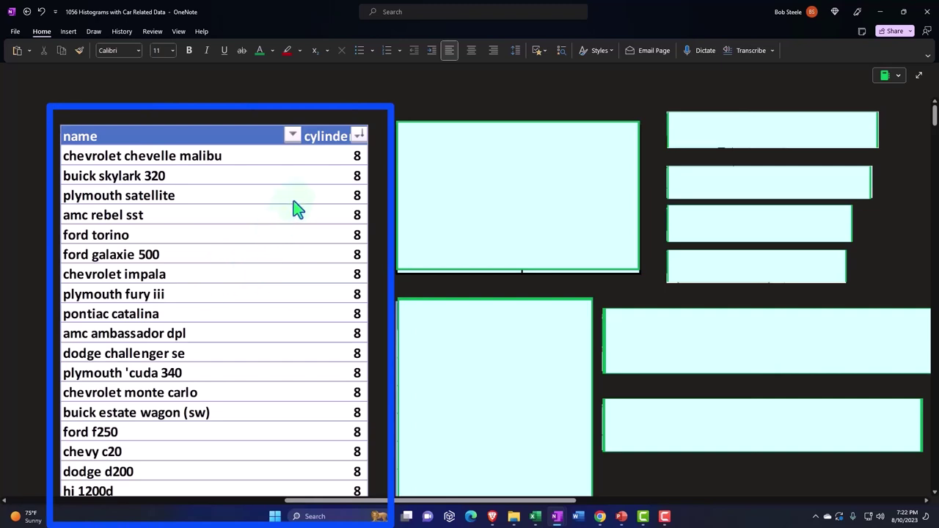
scroll(293, 210, down, 4)
scroll(294, 210, down, 3)
scroll(294, 210, up, 7)
click(430, 192)
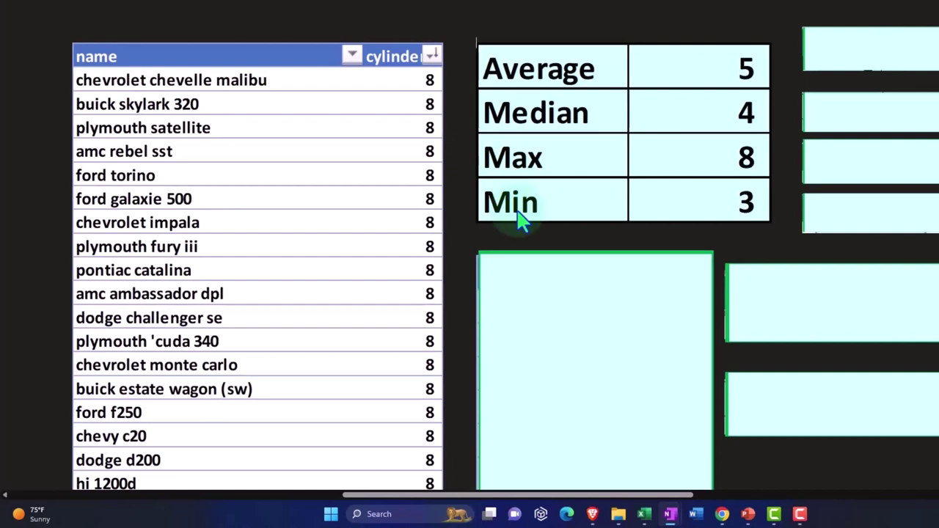
click(519, 220)
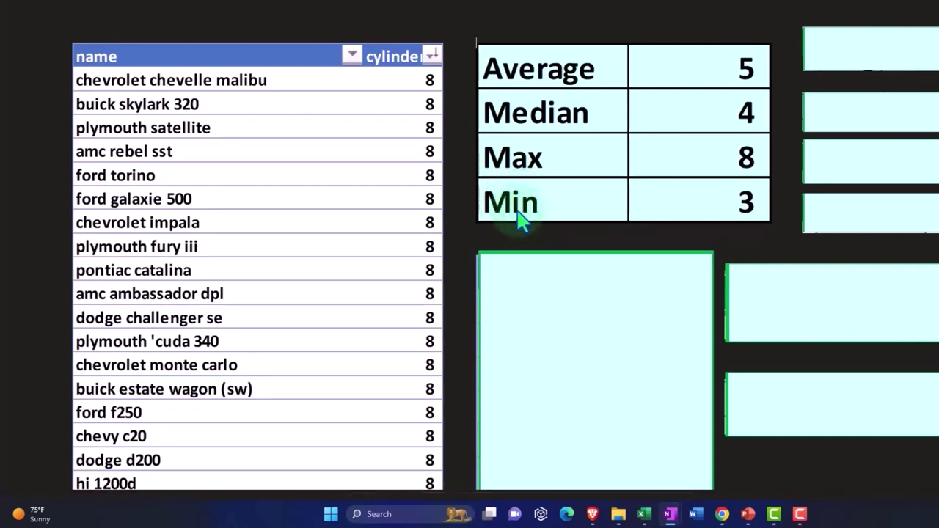
click(860, 57)
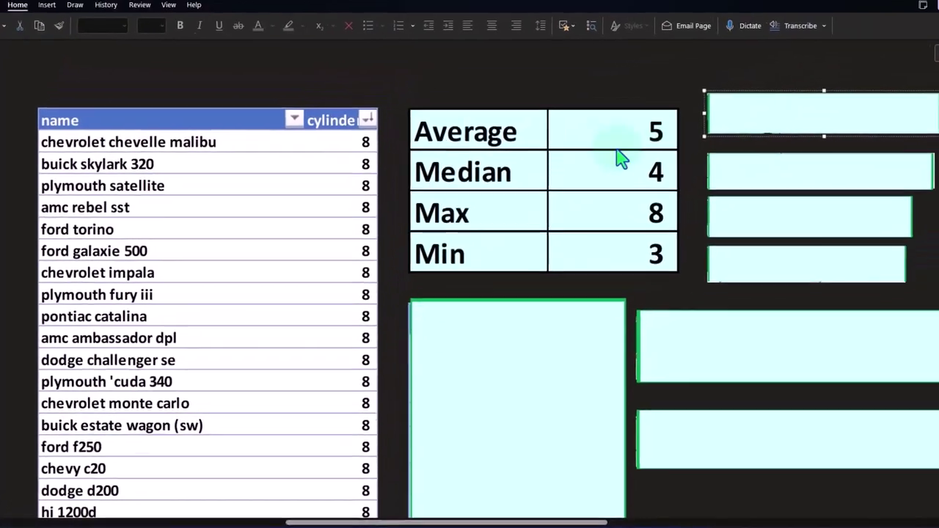
click(373, 203)
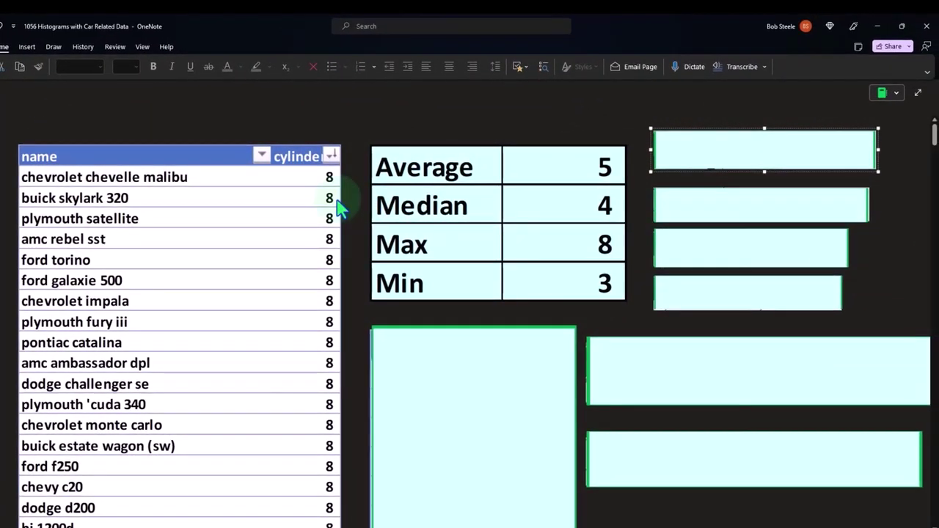
scroll(339, 207, down, 5)
scroll(340, 203, down, 5)
scroll(340, 203, down, 5)
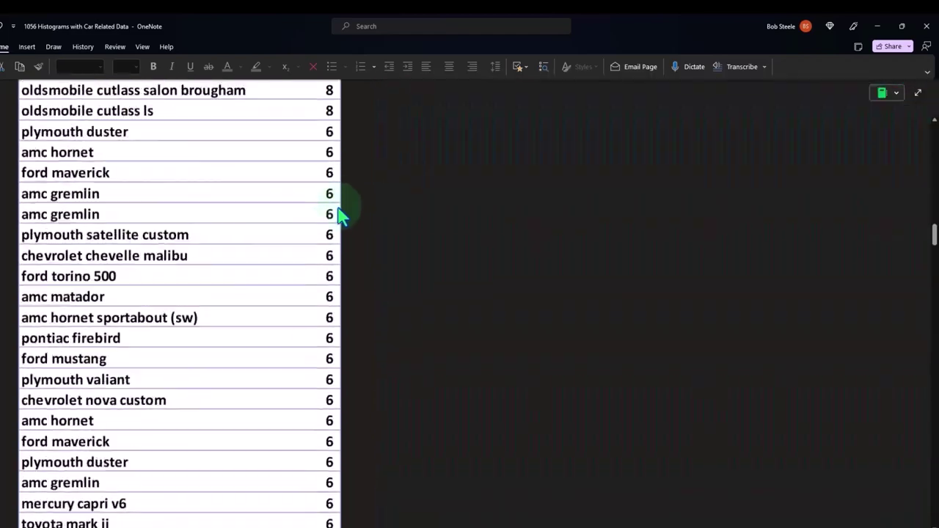
scroll(344, 220, down, 5)
scroll(345, 238, down, 5)
scroll(352, 277, down, 5)
scroll(360, 321, down, 5)
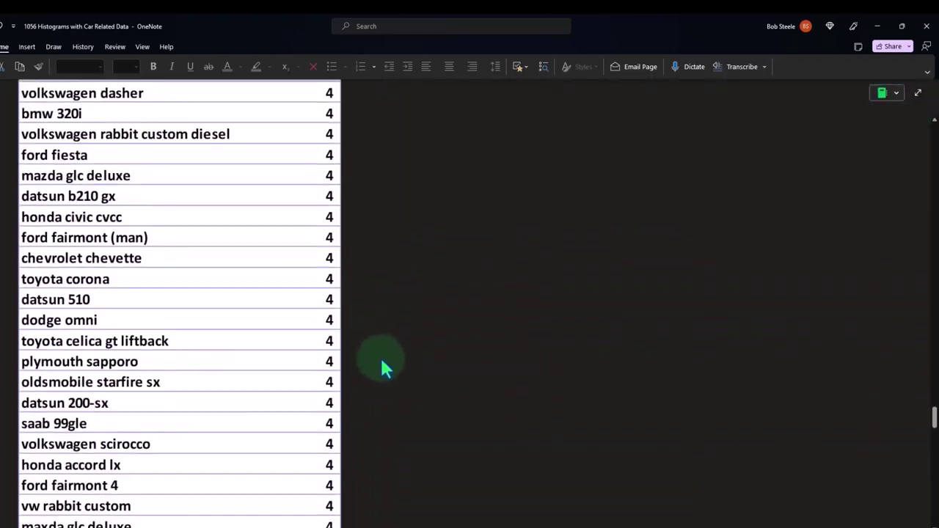
scroll(384, 369, down, 5)
scroll(387, 370, down, 5)
scroll(387, 370, down, 5)
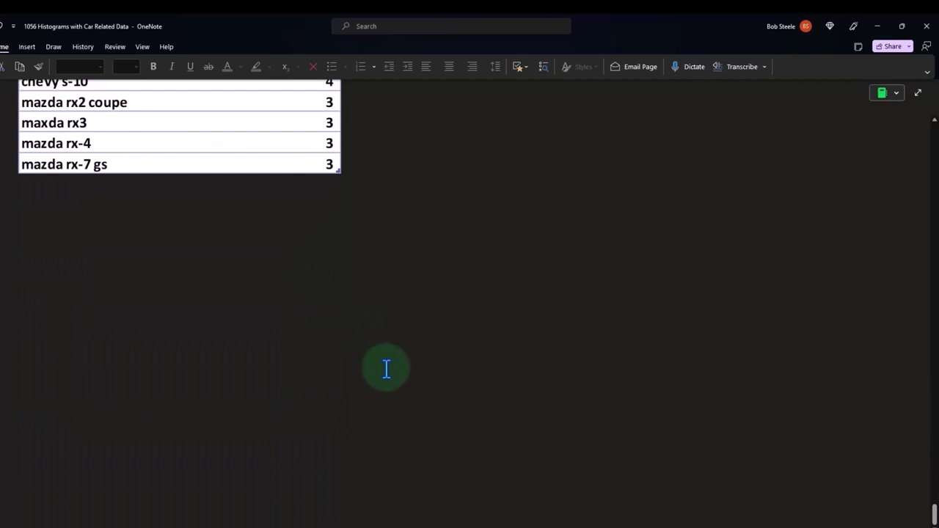
scroll(387, 369, up, 5)
scroll(387, 369, up, 5)
scroll(387, 369, up, 5)
scroll(387, 366, up, 5)
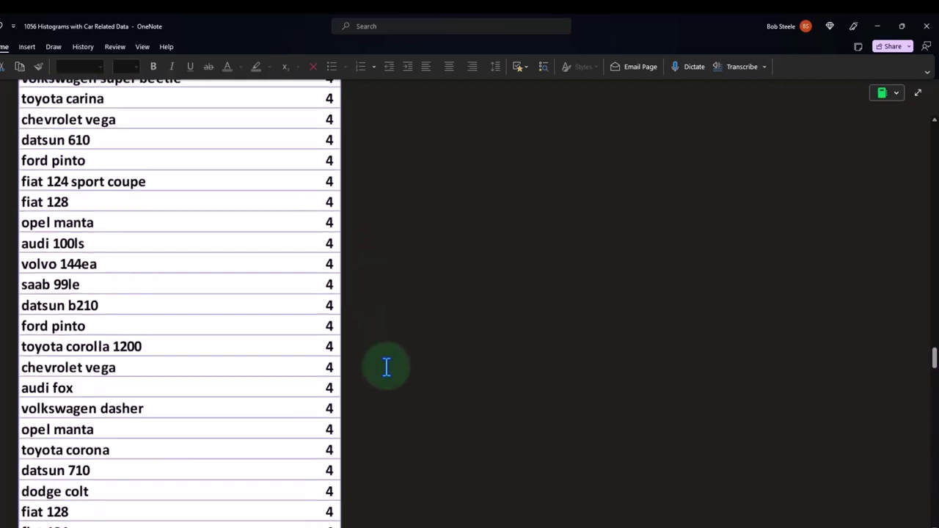
scroll(387, 367, up, 5)
scroll(387, 367, up, 5)
scroll(386, 367, up, 5)
scroll(387, 367, up, 5)
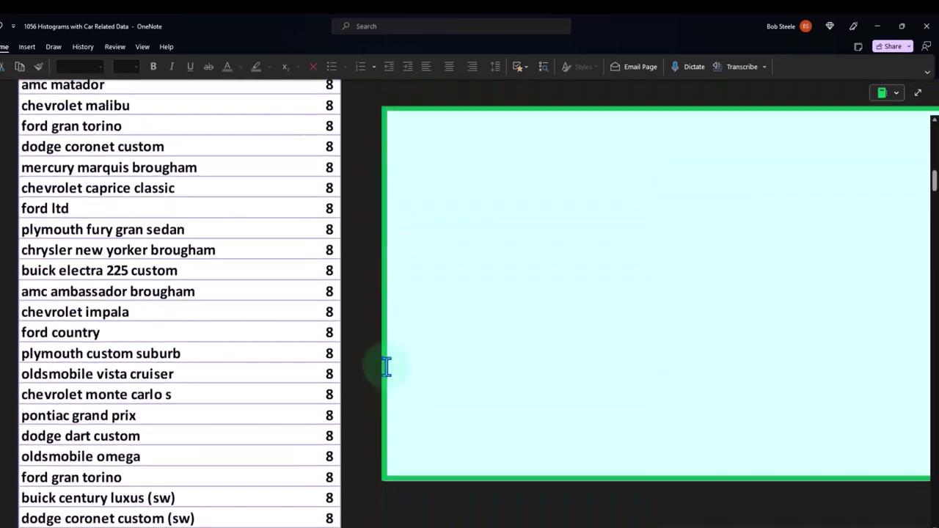
scroll(387, 367, up, 5)
scroll(386, 367, up, 5)
scroll(387, 367, up, 2)
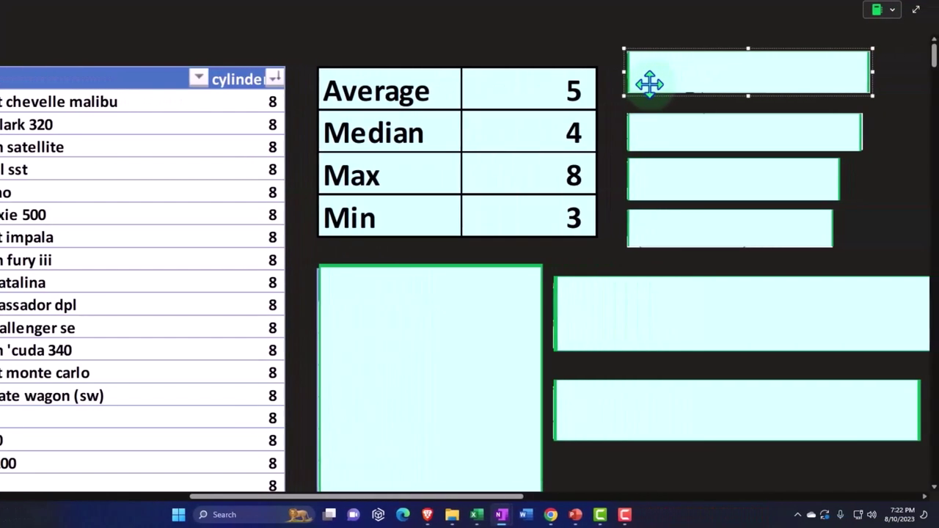
Show =AVERAGE(Table1218[cylinders]) and =MEDIAN(Table1218[cylinders]) beside the cylinders summary.
double_click(650, 83)
text(=AVERAGE(Table1218[cylinders]))
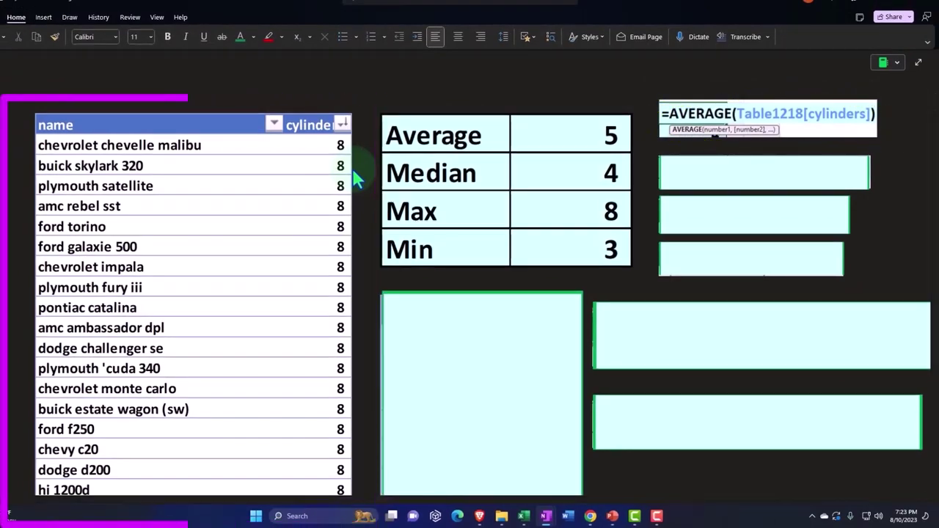
scroll(354, 179, down, 5)
scroll(354, 179, down, 5)
scroll(355, 178, down, 5)
scroll(354, 178, down, 5)
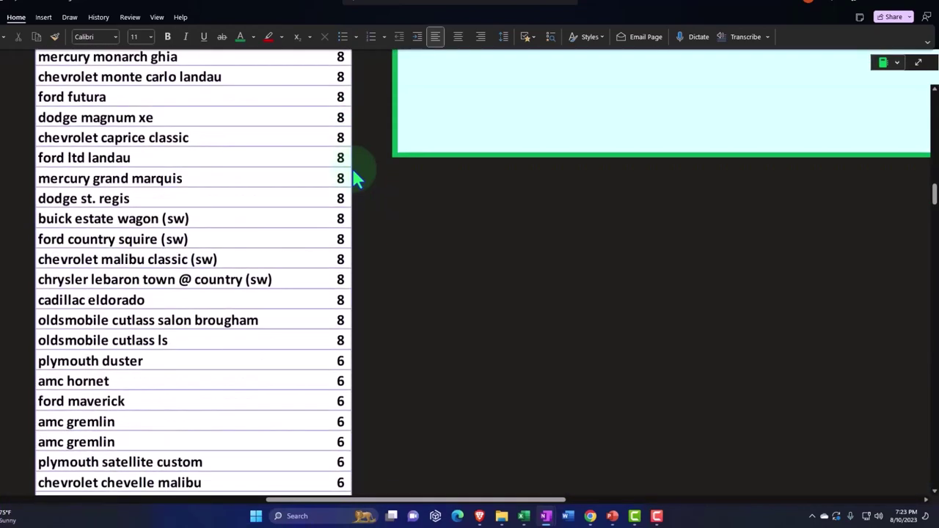
scroll(355, 178, down, 5)
scroll(354, 179, down, 5)
scroll(354, 179, down, 5)
scroll(355, 179, down, 5)
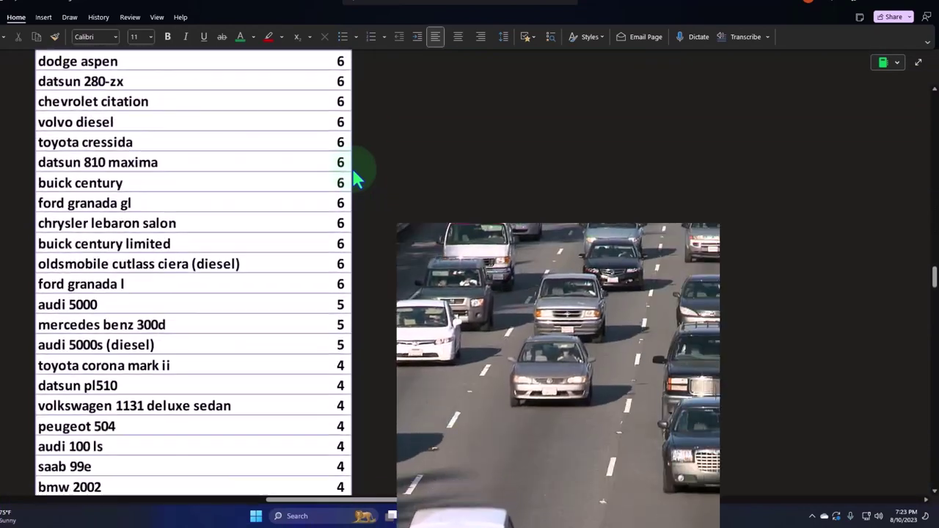
scroll(354, 178, down, 5)
scroll(354, 179, up, 3)
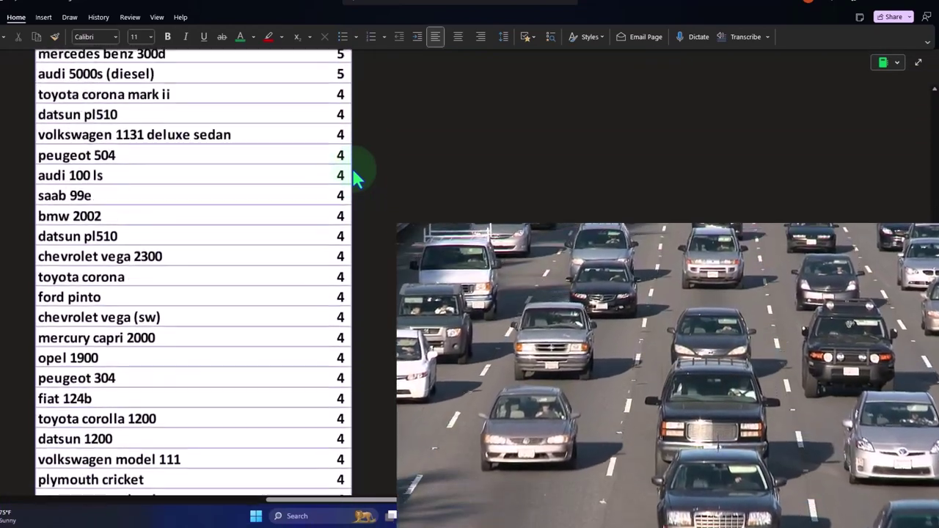
scroll(354, 178, up, 4)
scroll(357, 178, up, 1)
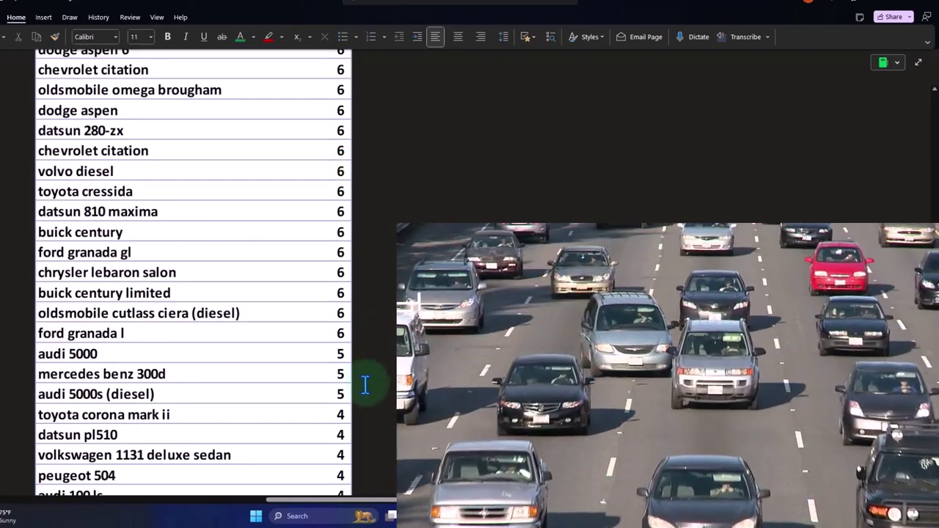
scroll(365, 385, up, 5)
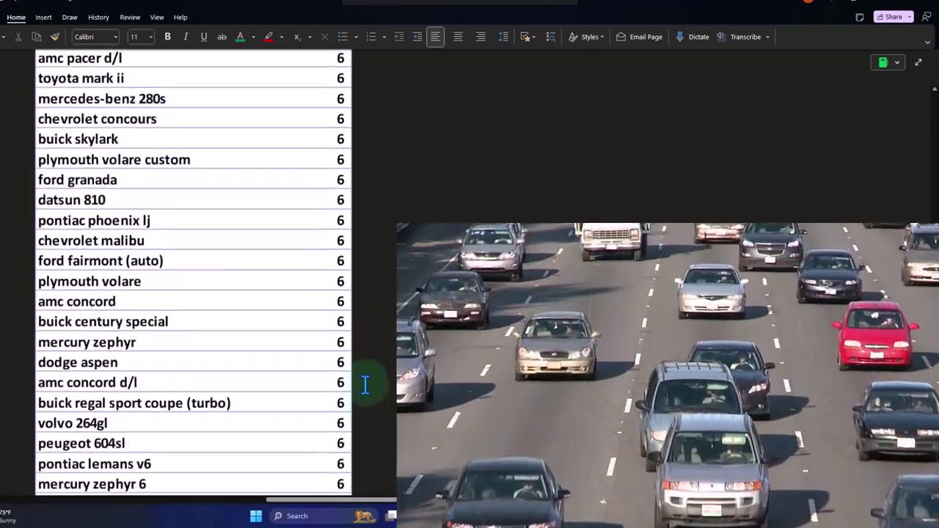
scroll(365, 385, up, 5)
scroll(365, 385, up, 5)
scroll(364, 385, up, 5)
scroll(364, 384, up, 5)
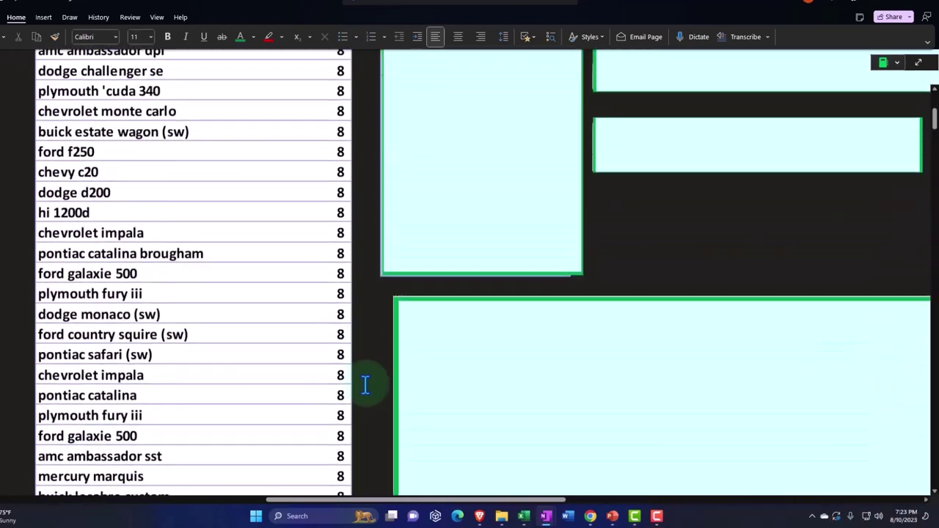
scroll(365, 384, up, 3)
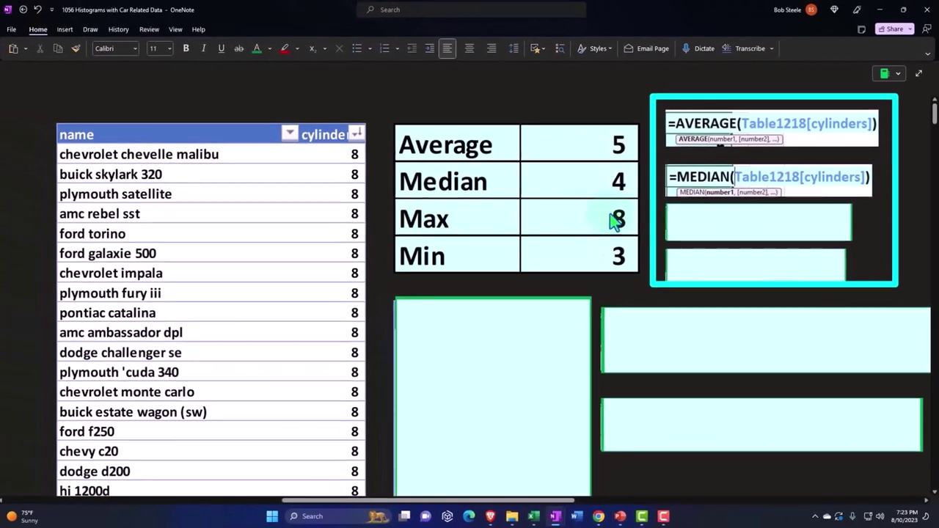
Add =MAX and =MIN formulas on Table1218[cylinders] and a Cylinder/Count table below the summary.
click(691, 228)
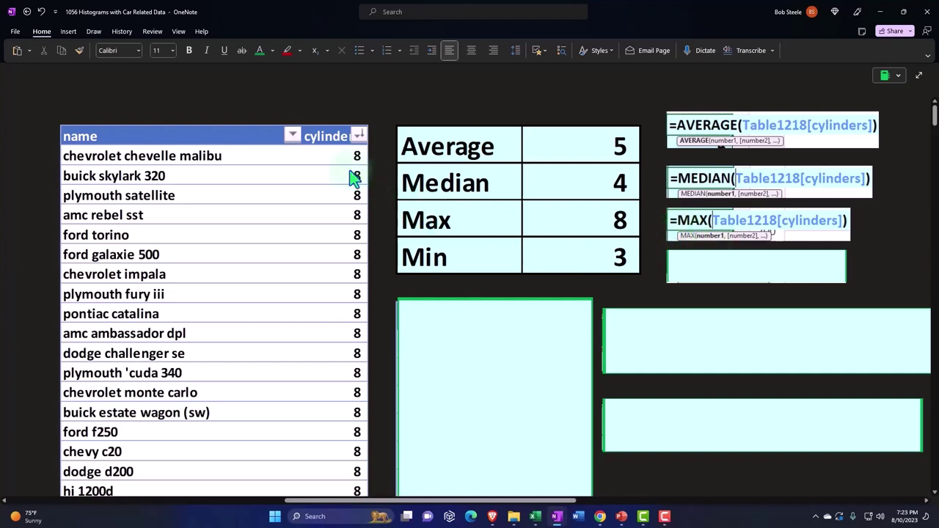
click(717, 273)
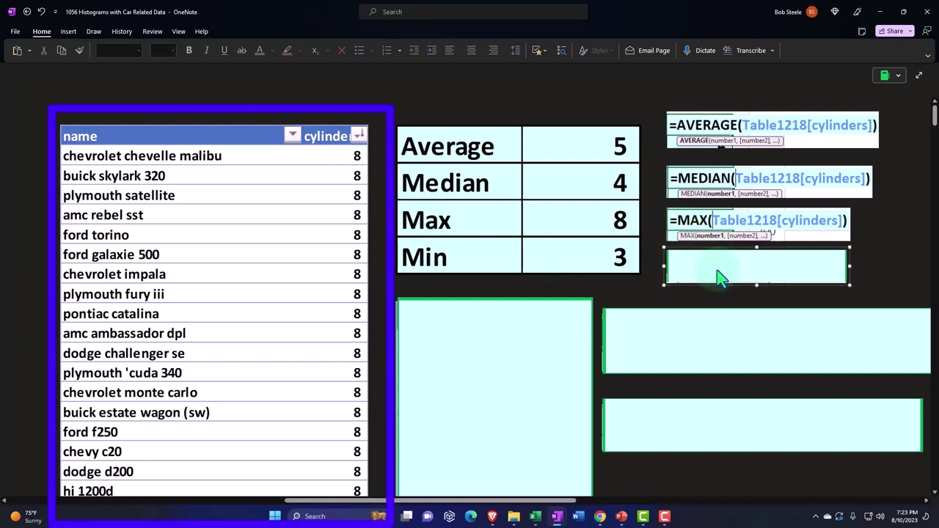
key(ctrl+v)
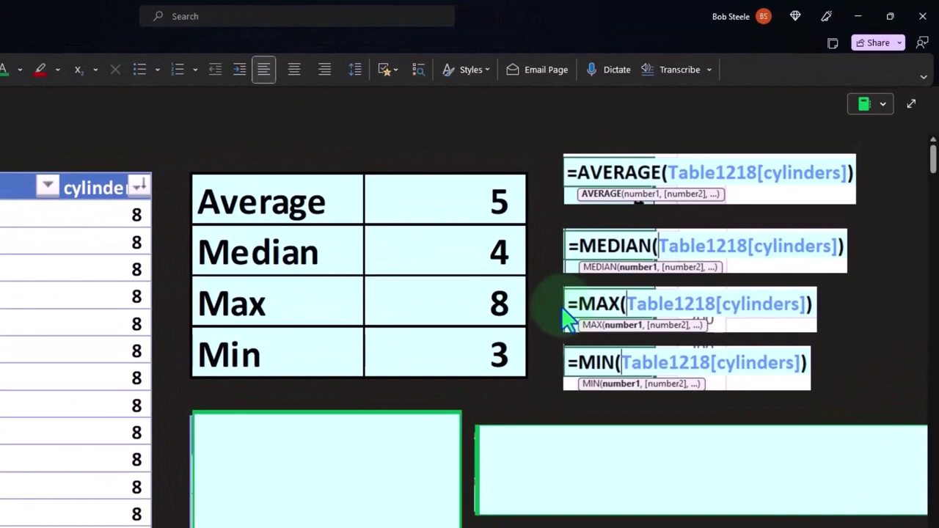
click(411, 477)
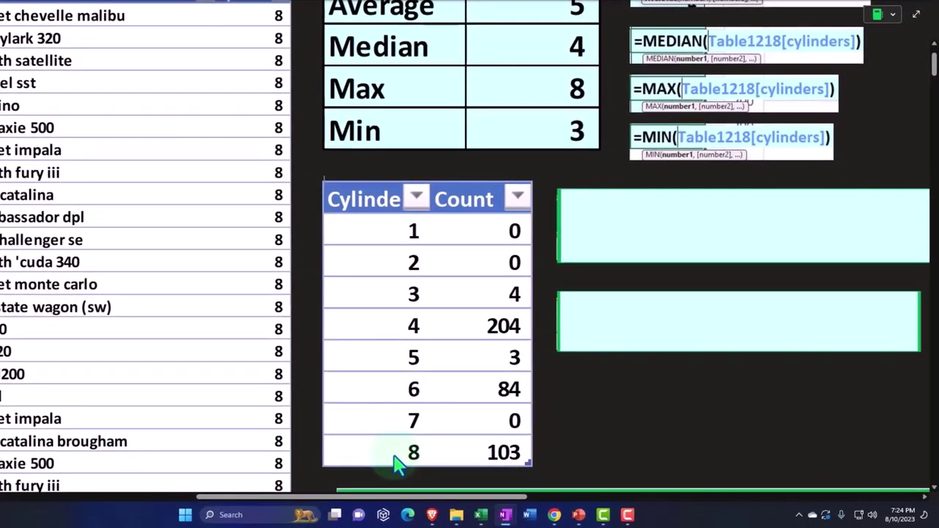
Paste the COUNTIF formula over Table1218[cylinders] into the top box beside the count table.
click(607, 228)
key(ctrl+v)
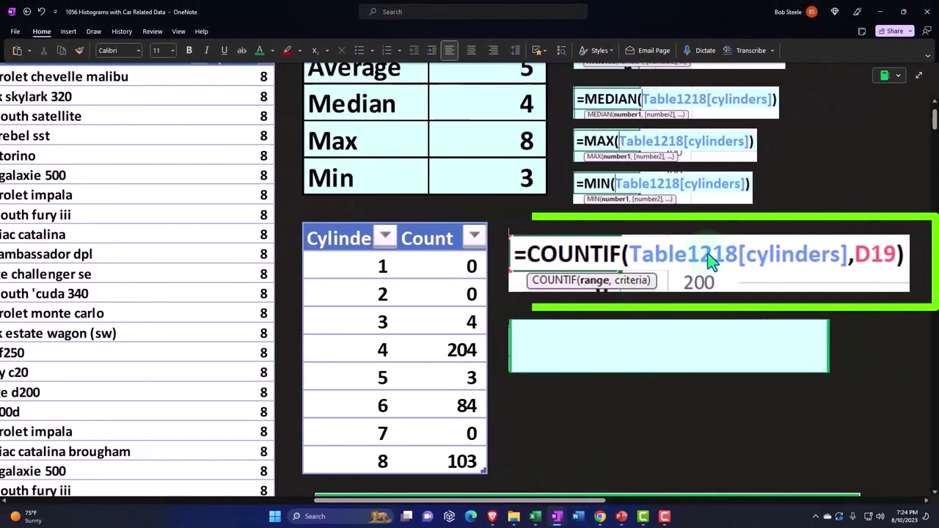
scroll(334, 262, up, 3)
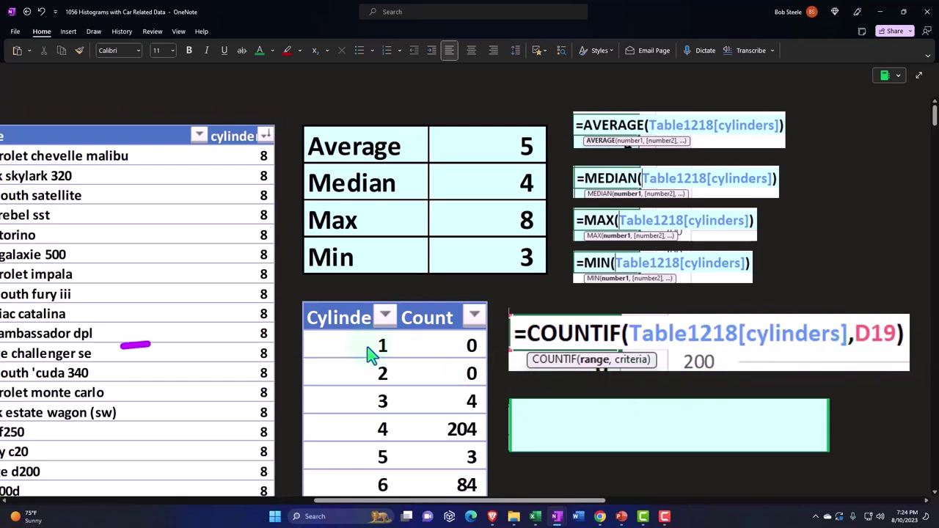
scroll(422, 354, down, 2)
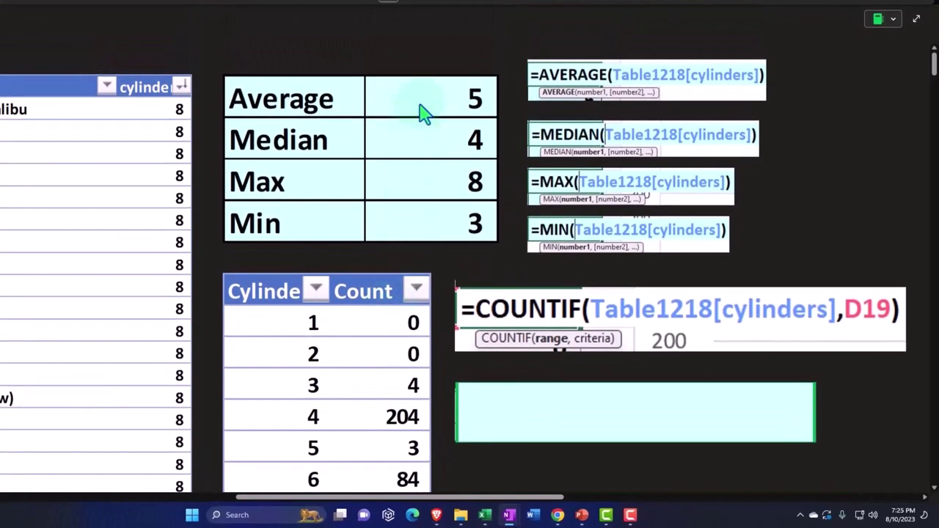
scroll(416, 122, down, 4)
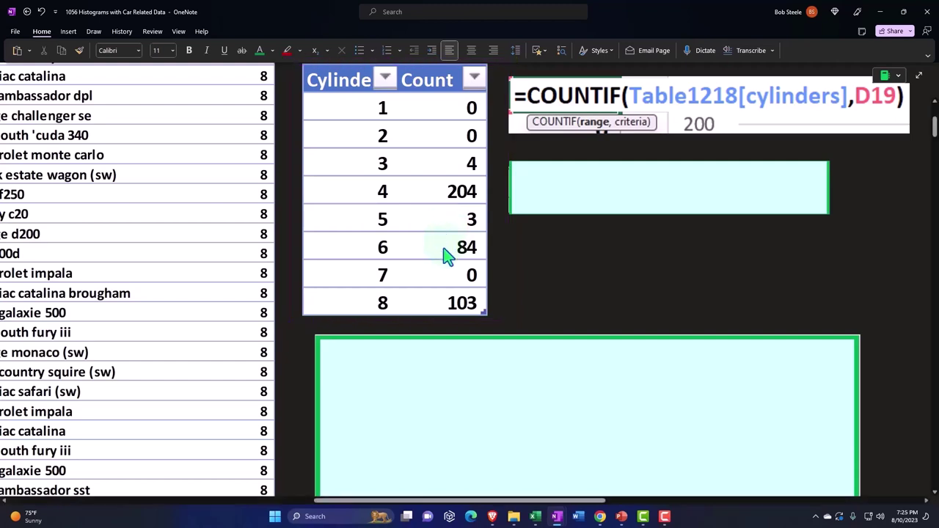
Fill the next formula box and render the blue cylinders histogram, binned [3, 4] to (8, 9].
click(582, 195)
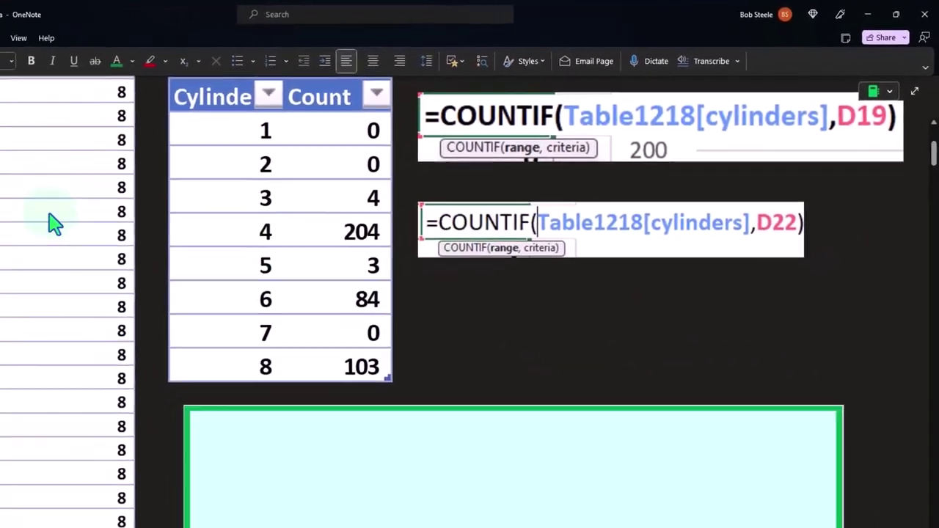
scroll(684, 373, down, 1)
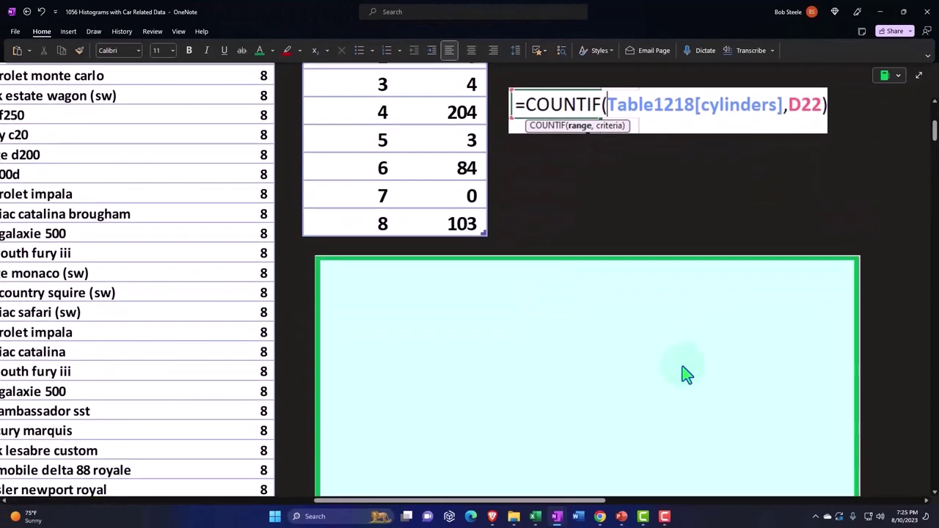
click(683, 374)
Inspect the Cylinder/Count table, then bring up the orange column chart of counts for 1–8 cylinders.
scroll(683, 374, down, 2)
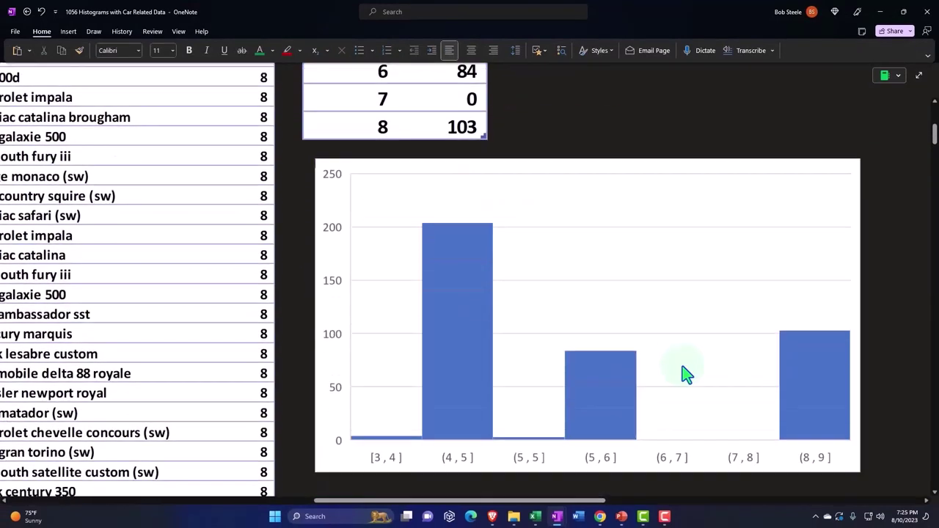
scroll(465, 374, up, 4)
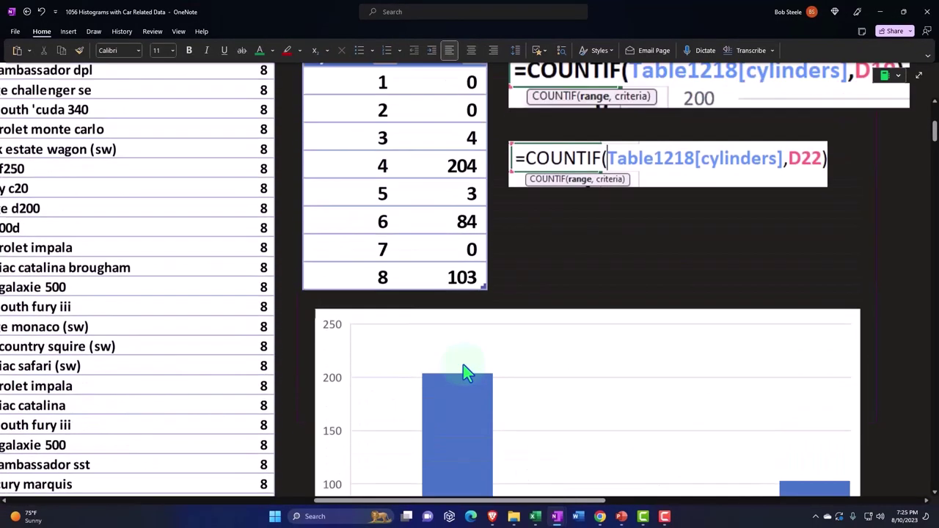
scroll(326, 168, up, 1)
scroll(326, 168, up, 2)
scroll(388, 336, down, 3)
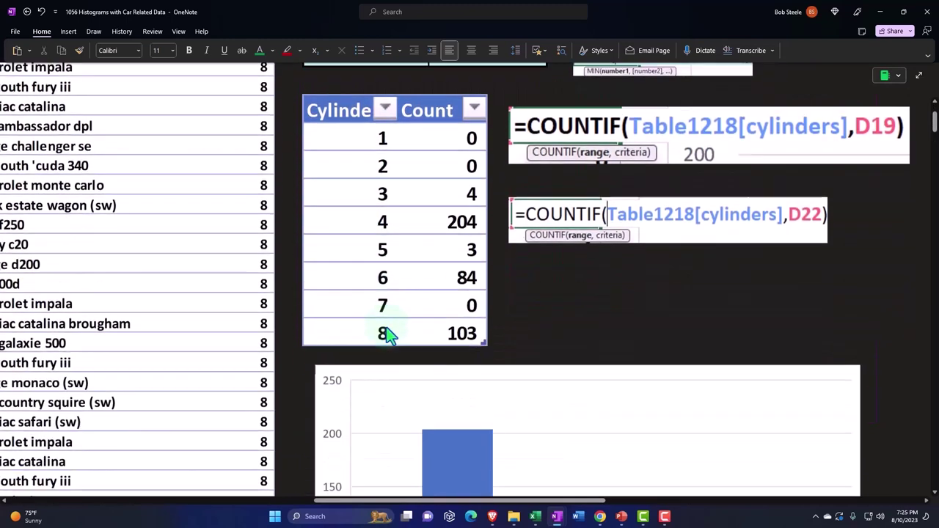
scroll(388, 335, down, 3)
scroll(391, 335, down, 1)
scroll(391, 335, up, 1)
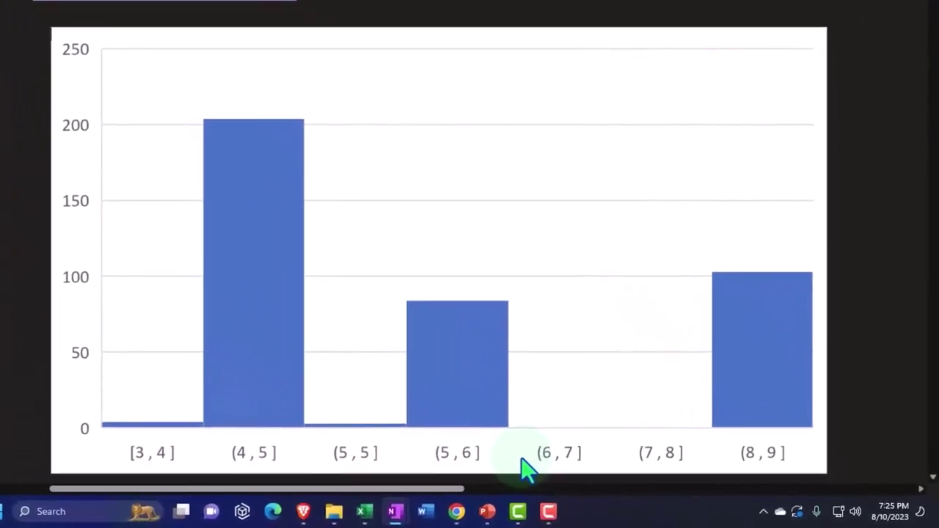
scroll(524, 470, down, 2)
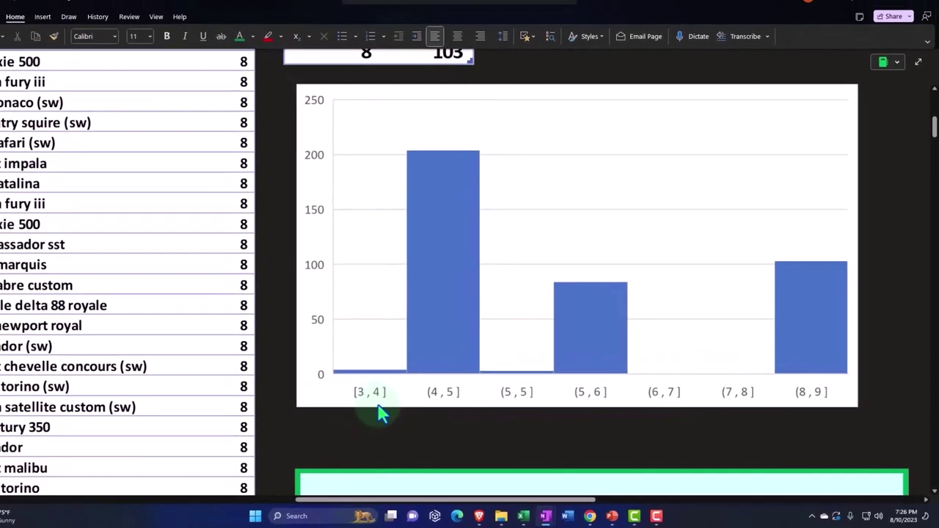
scroll(385, 411, up, 5)
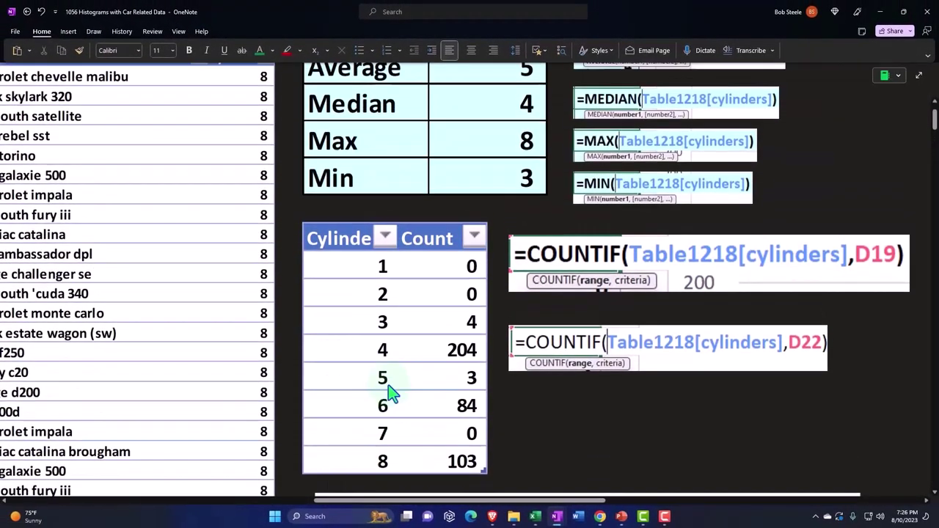
click(351, 292)
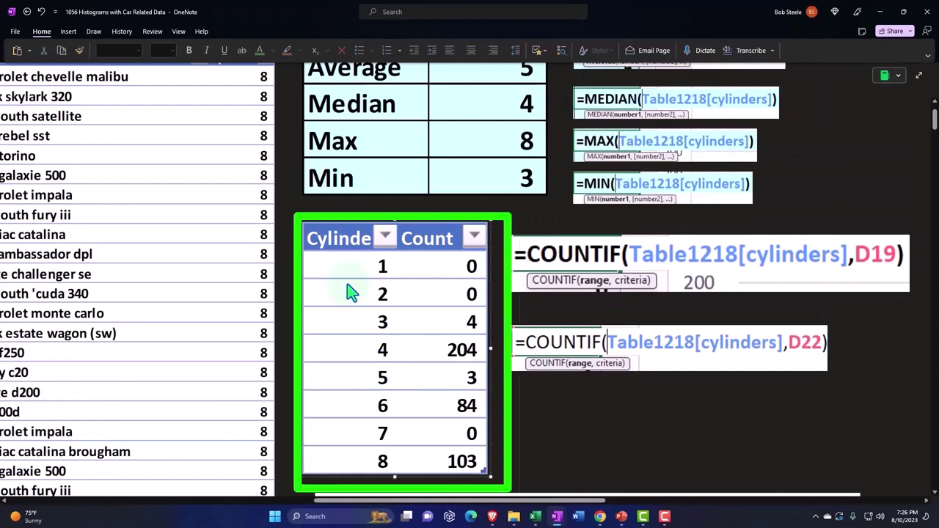
scroll(339, 302, up, 2)
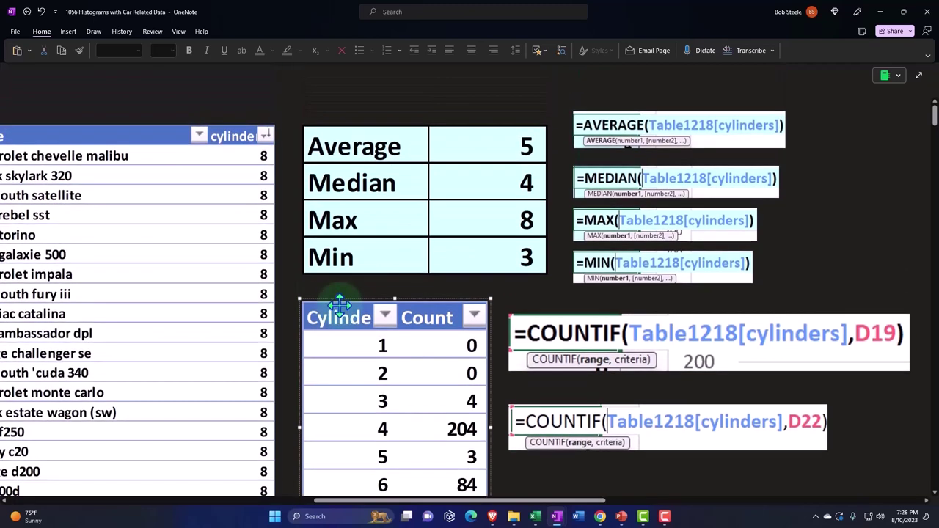
scroll(339, 302, down, 2)
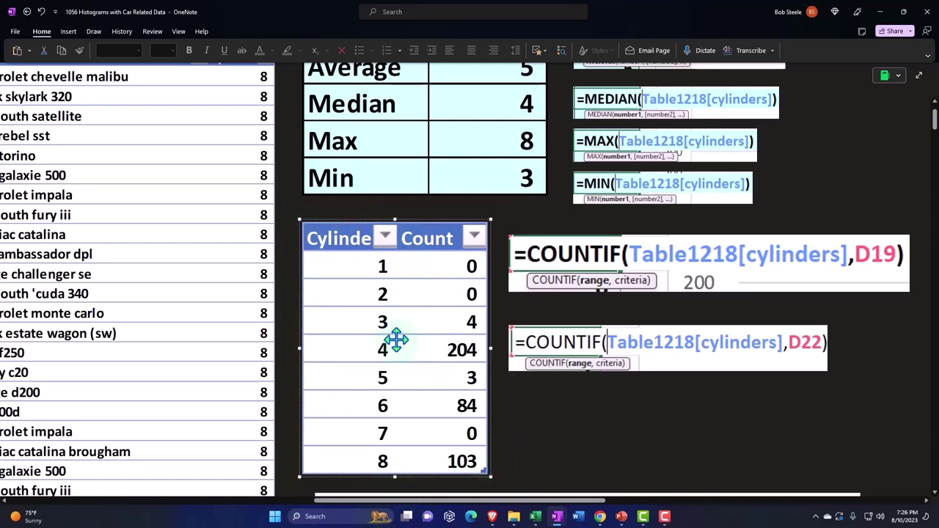
scroll(396, 339, up, 2)
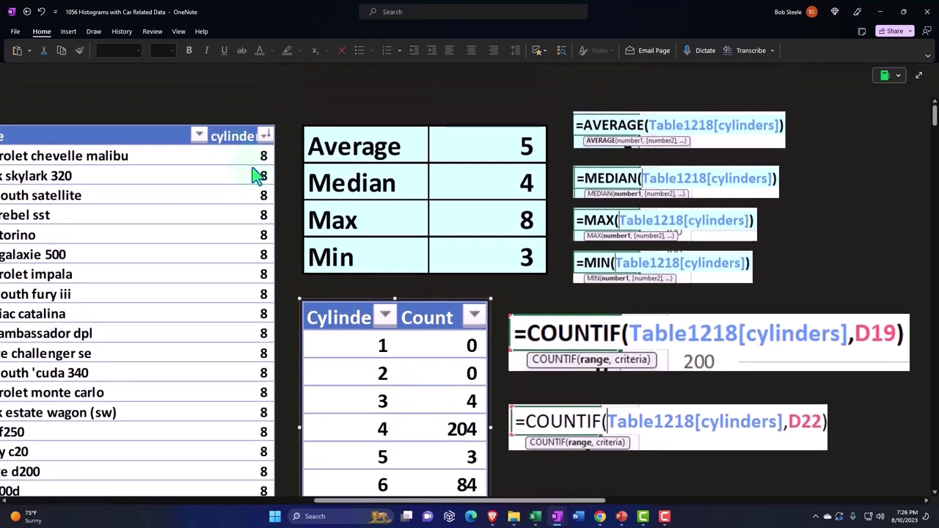
scroll(457, 362, down, 3)
scroll(457, 369, down, 5)
scroll(453, 337, down, 4)
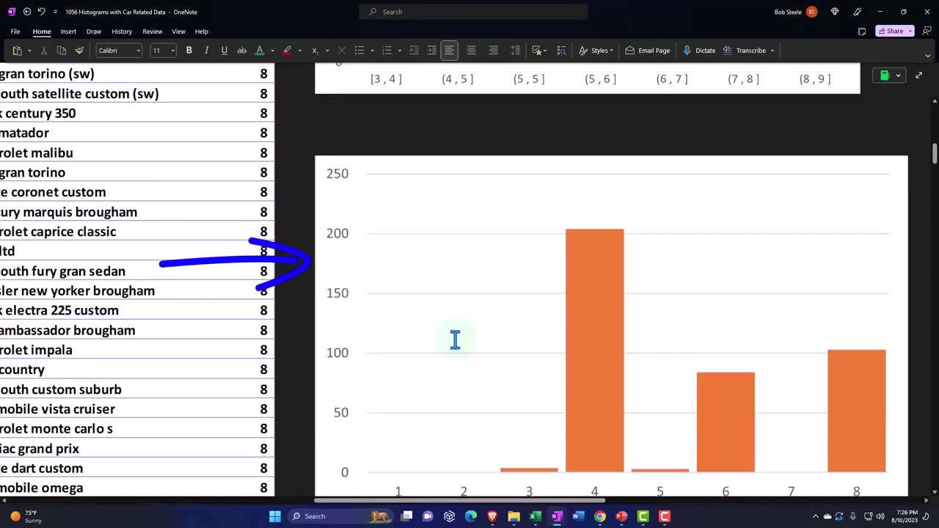
Select the empty box below the orange column chart.
scroll(455, 339, up, 3)
scroll(455, 339, up, 3)
scroll(455, 339, up, 4)
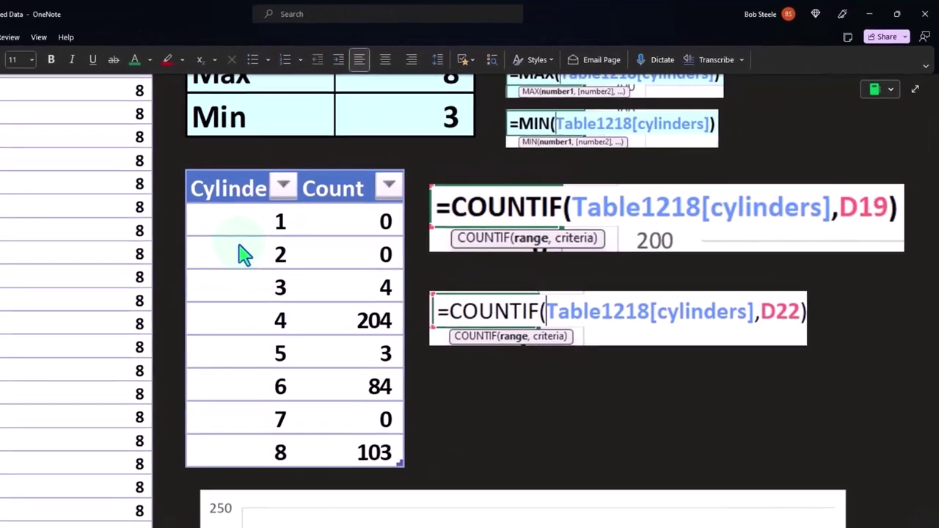
scroll(209, 242, up, 3)
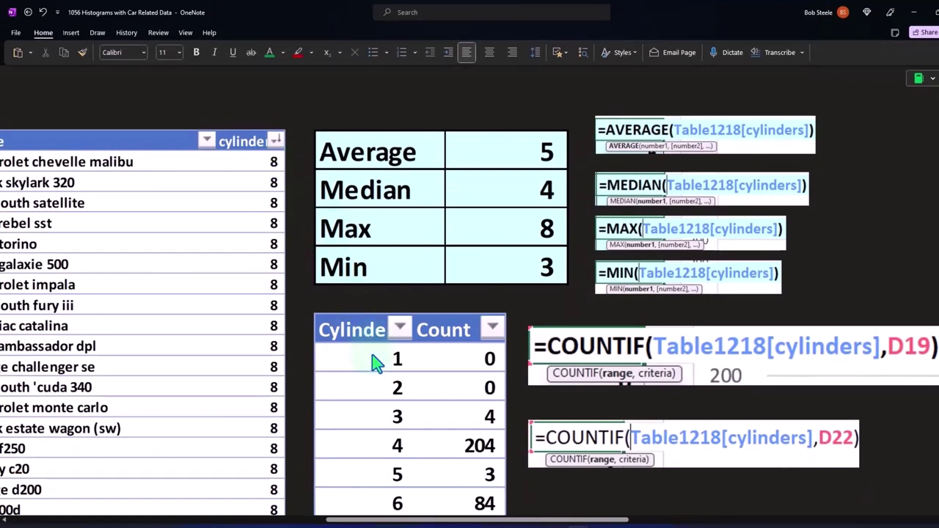
scroll(374, 362, down, 5)
scroll(374, 362, down, 6)
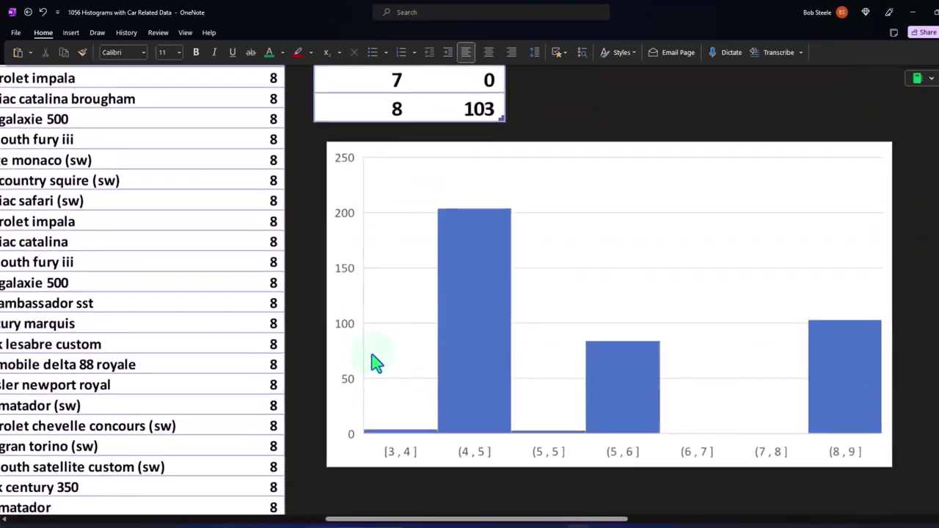
scroll(392, 453, up, 5)
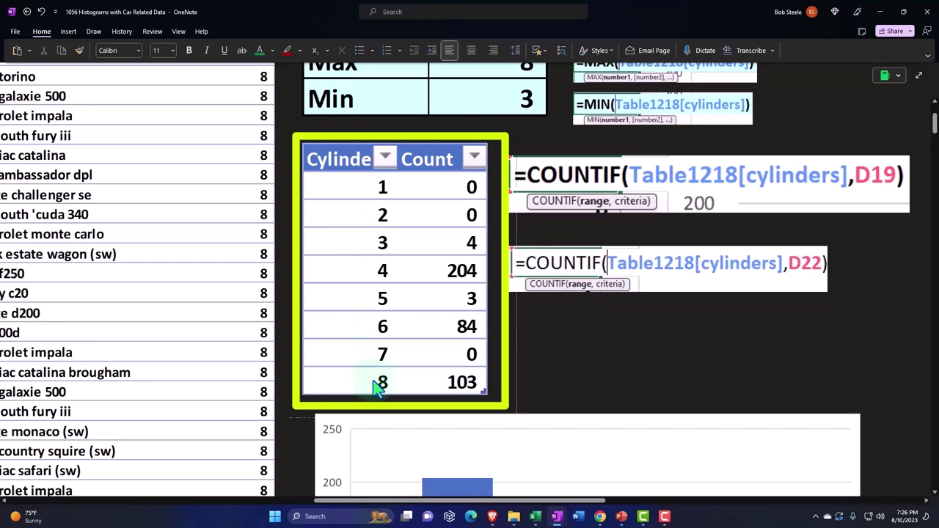
scroll(374, 387, down, 4)
scroll(374, 387, down, 3)
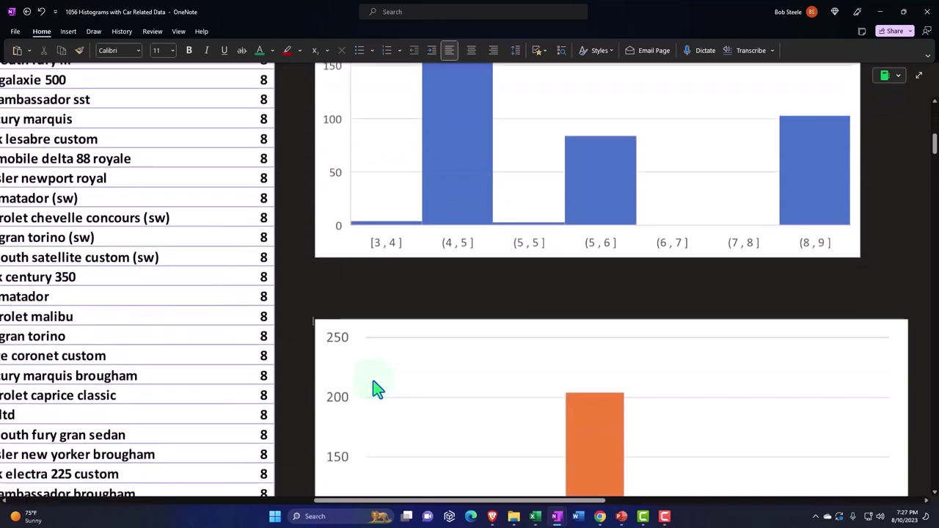
scroll(374, 388, down, 2)
scroll(376, 387, down, 1)
scroll(376, 389, down, 1)
scroll(375, 389, up, 3)
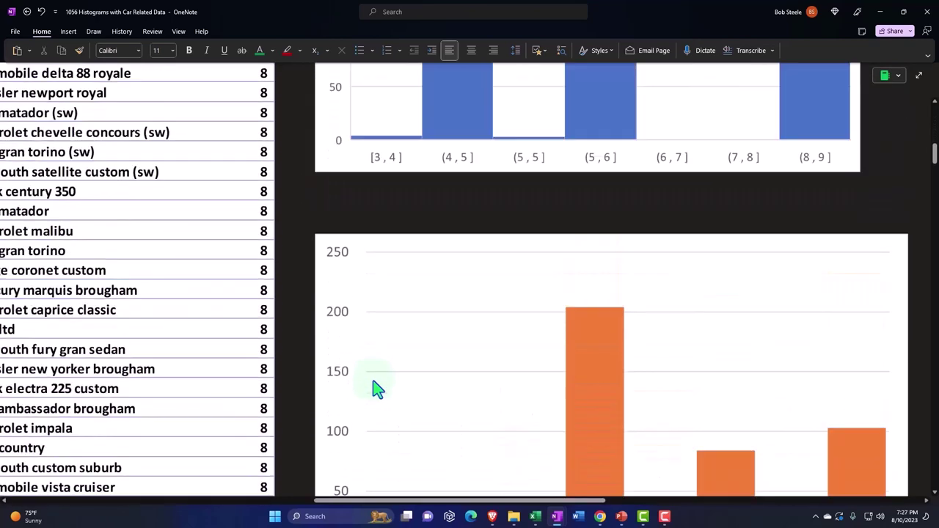
scroll(375, 389, up, 1)
scroll(375, 389, down, 4)
scroll(375, 389, down, 1)
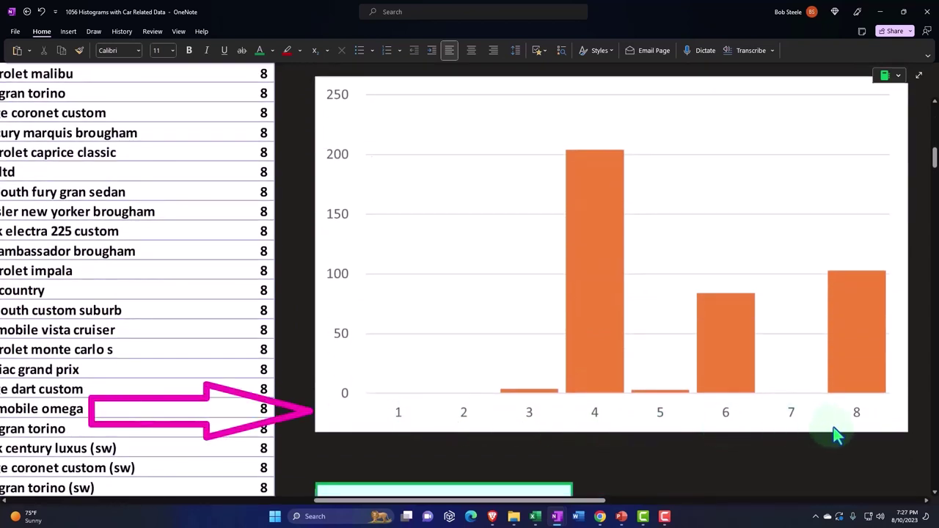
scroll(650, 367, up, 2)
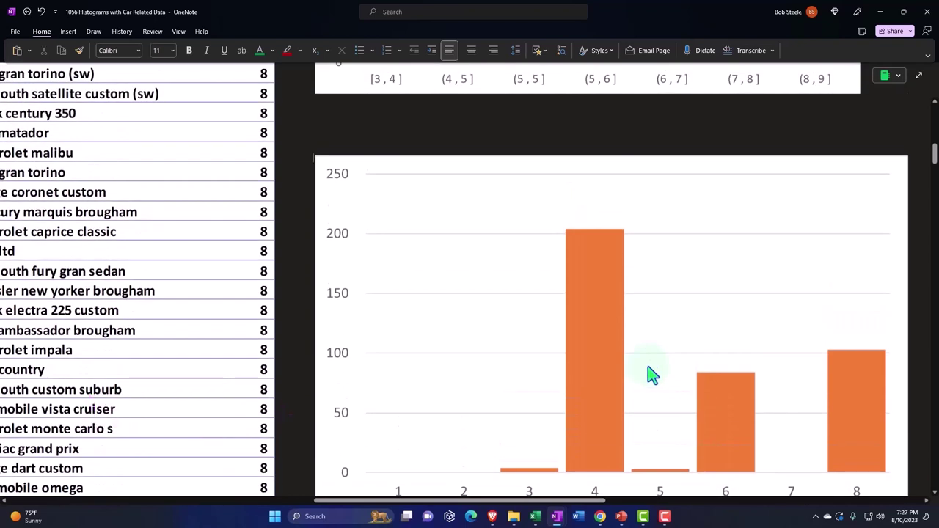
scroll(651, 374, down, 2)
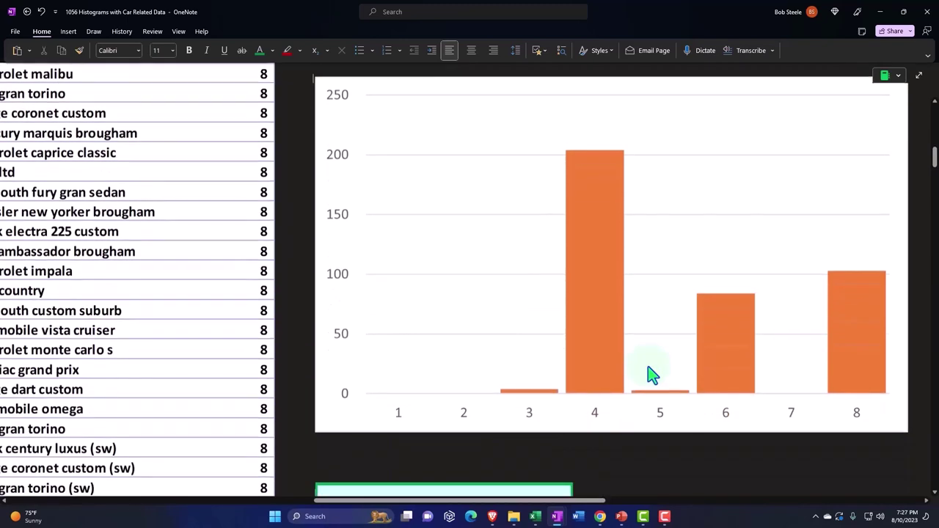
scroll(643, 396, down, 6)
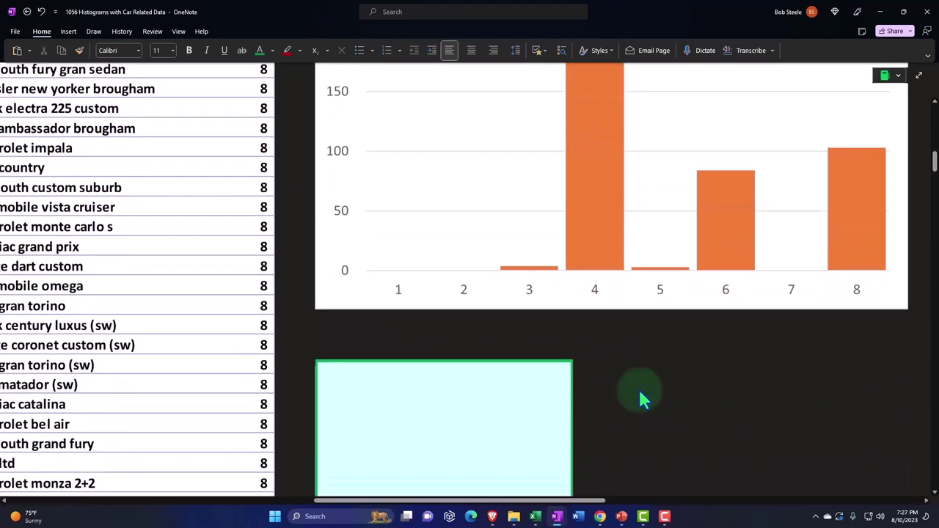
click(497, 361)
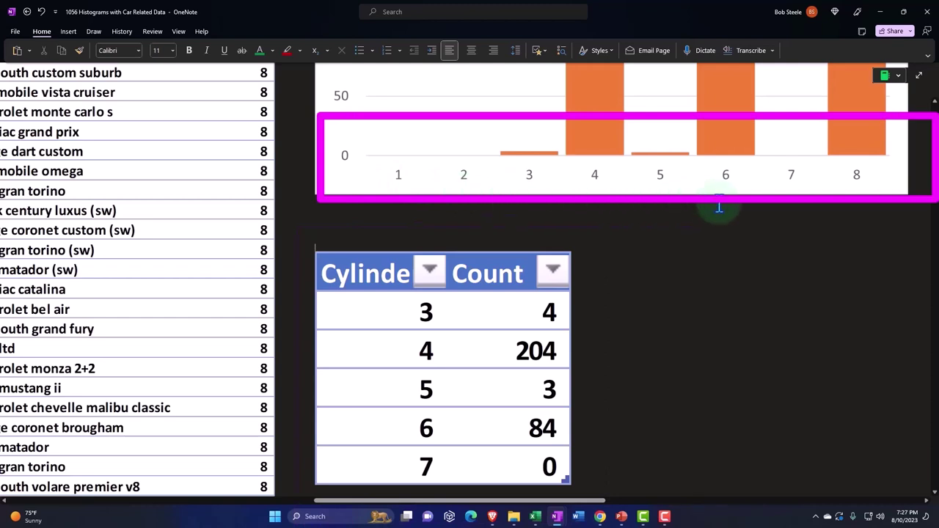
Select the placeholder below so the 3D column chart for cylinders 3–7 renders.
scroll(466, 363, down, 2)
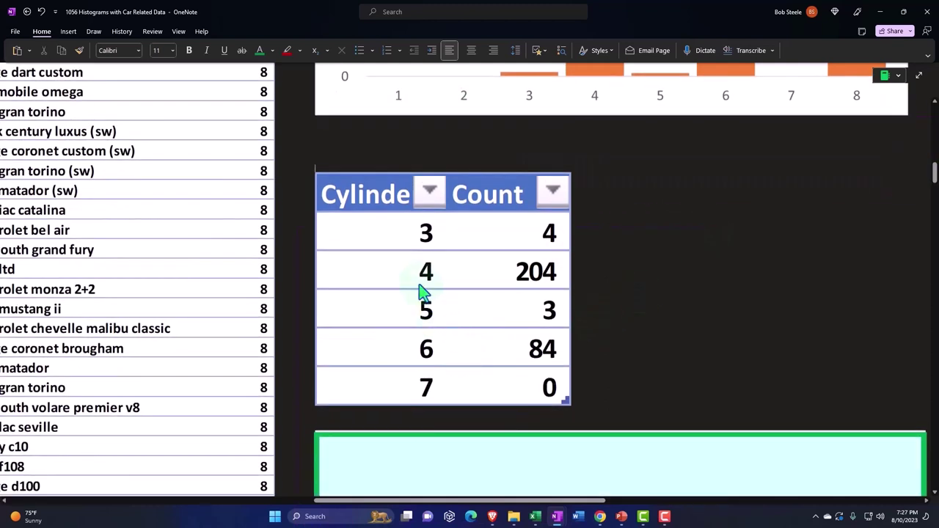
scroll(404, 297, down, 4)
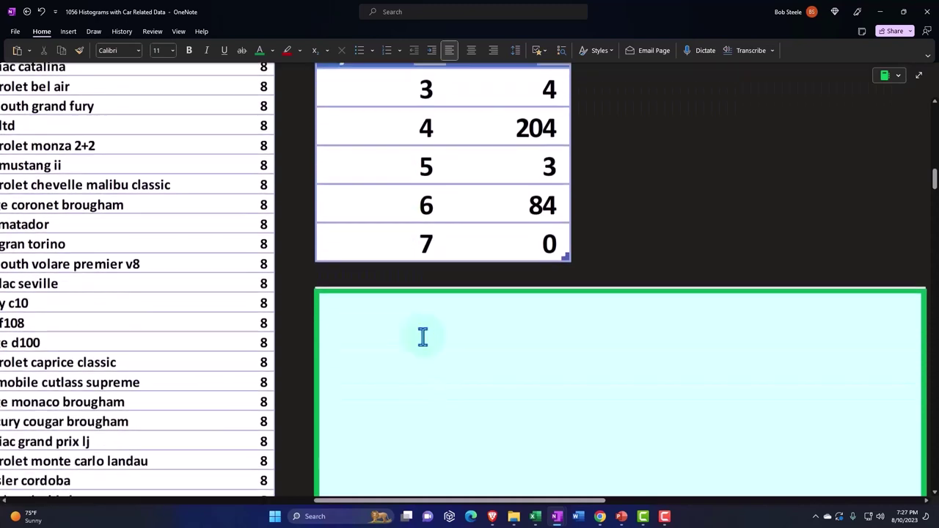
click(423, 338)
scroll(423, 338, down, 4)
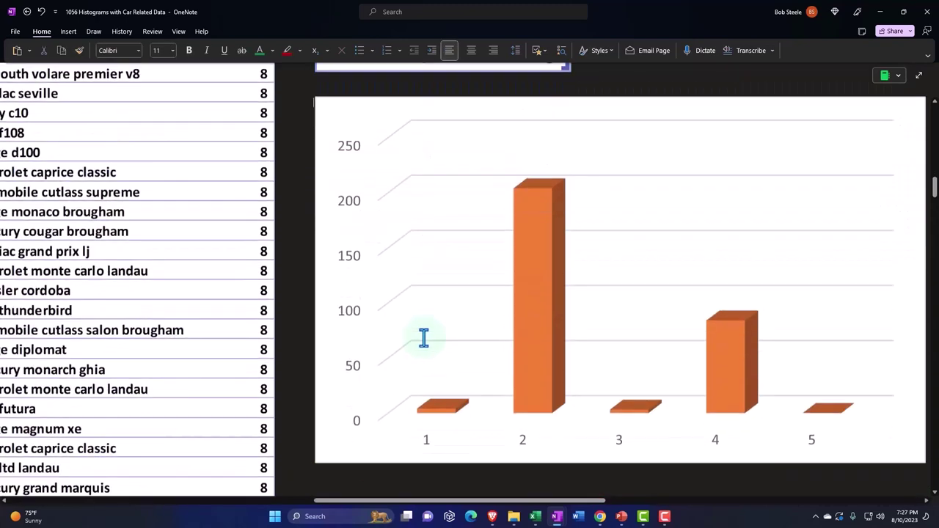
scroll(423, 338, down, 2)
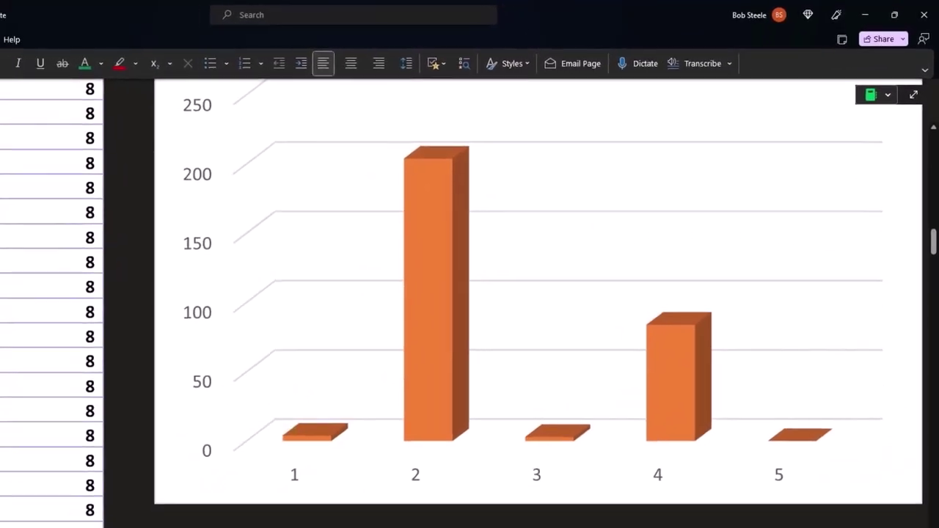
scroll(540, 468, down, 5)
scroll(563, 447, down, 3)
scroll(563, 447, up, 2)
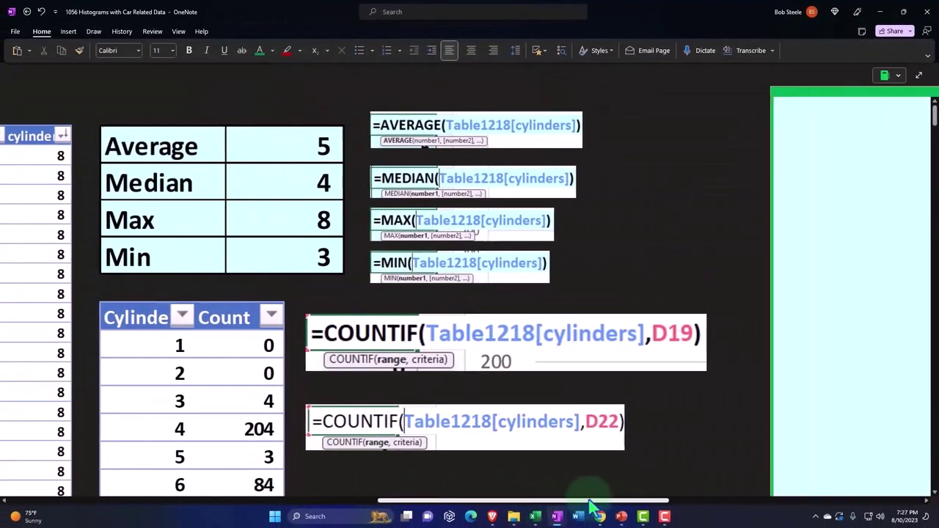
mouse_move(536, 503)
mouse_down()
mouse_move(687, 506)
mouse_move(711, 480)
mouse_up()
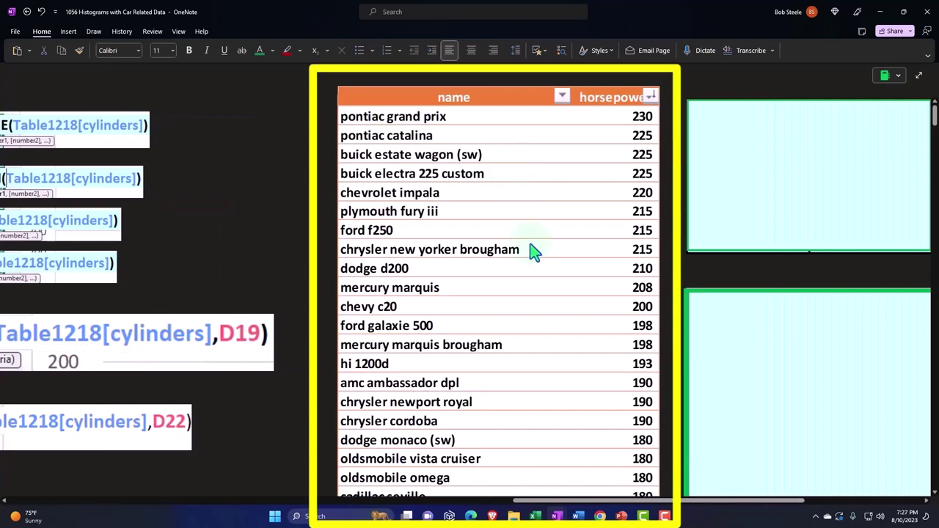
drag(565, 504, 668, 503)
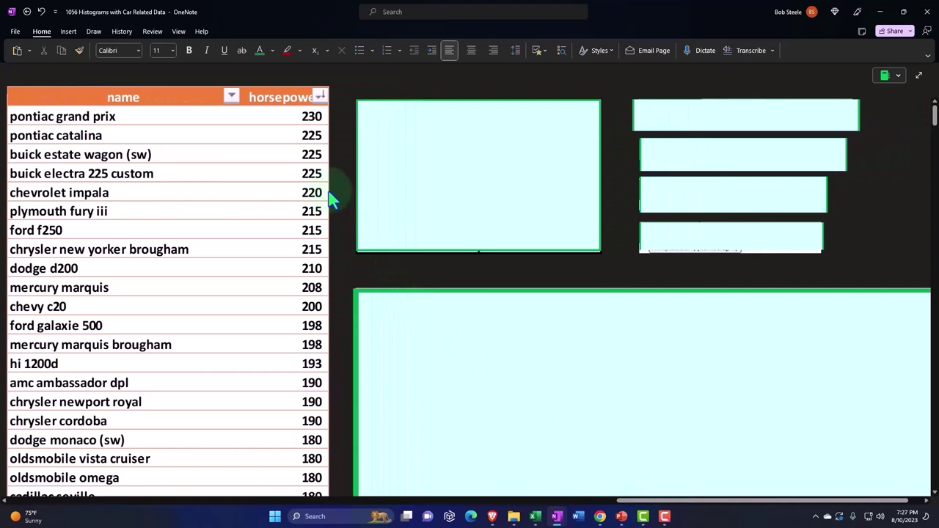
scroll(322, 211, down, 1)
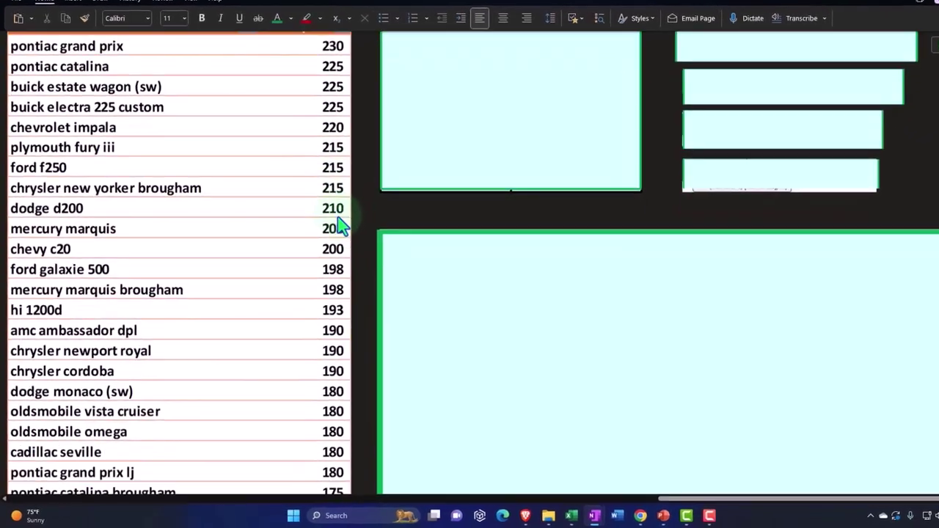
scroll(323, 212, down, 3)
scroll(323, 212, down, 1)
scroll(323, 211, down, 2)
scroll(356, 209, down, 2)
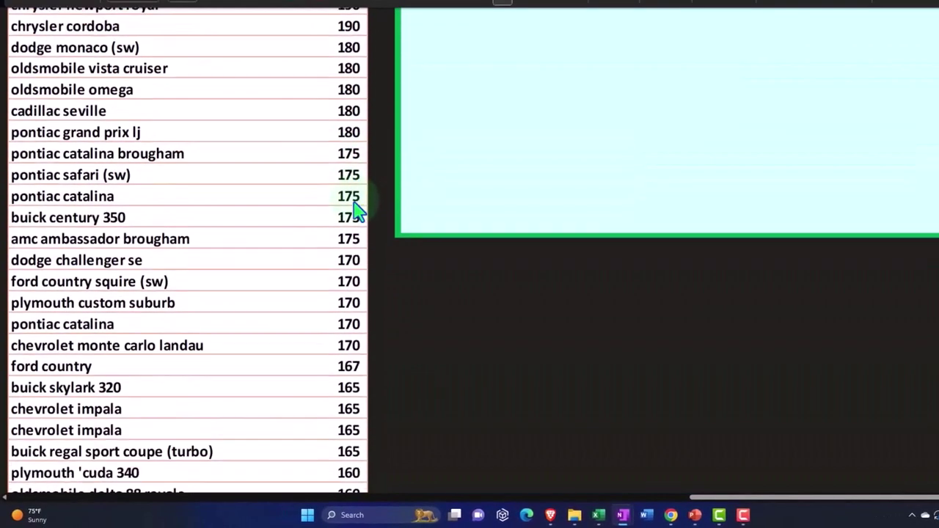
scroll(356, 209, down, 2)
scroll(356, 209, up, 2)
scroll(356, 210, up, 5)
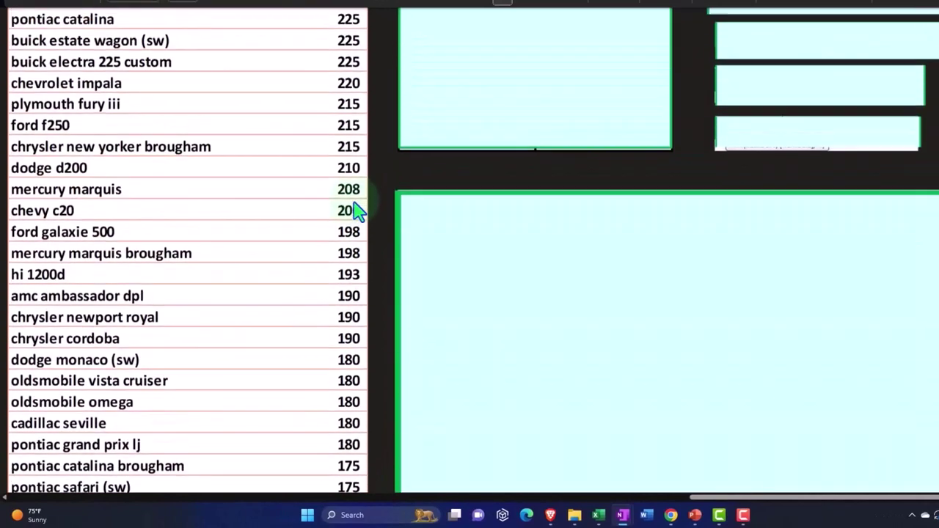
scroll(356, 211, up, 1)
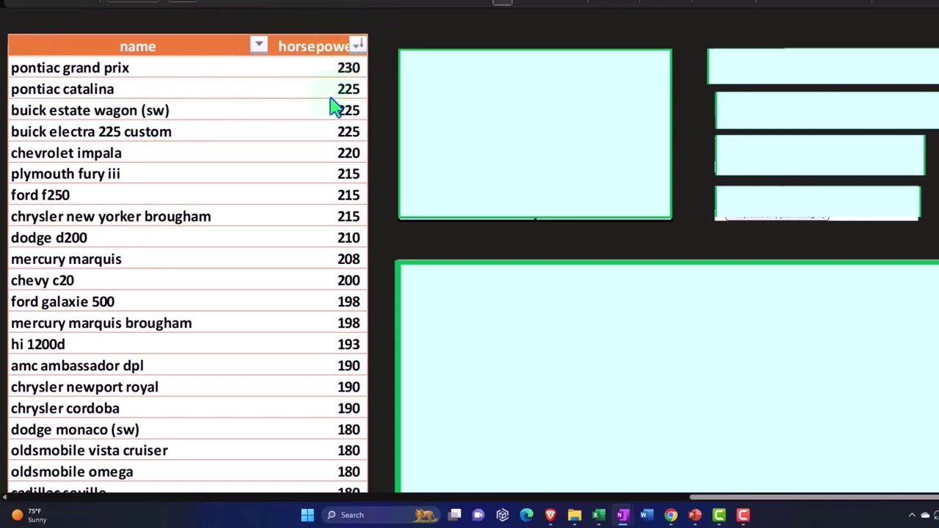
scroll(326, 159, down, 1)
scroll(326, 158, down, 3)
scroll(327, 158, down, 3)
scroll(326, 162, down, 5)
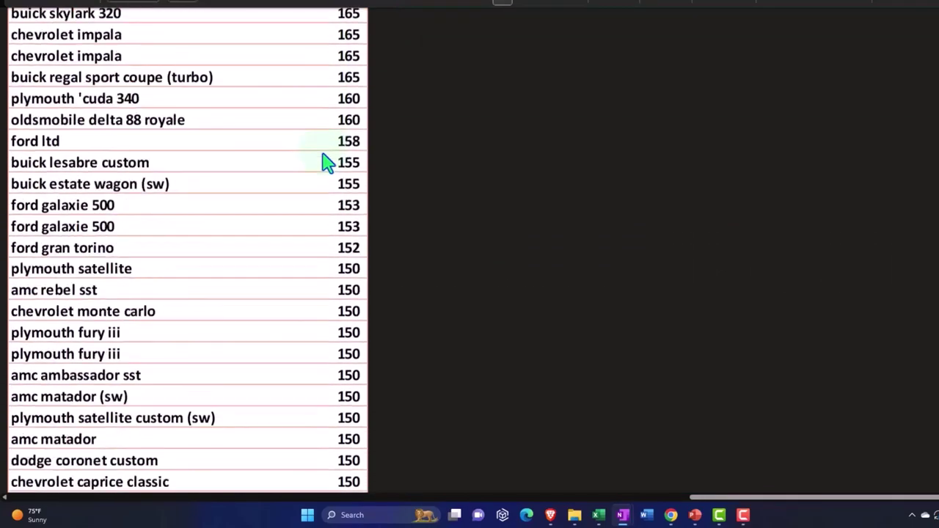
scroll(327, 161, down, 7)
scroll(327, 161, down, 6)
scroll(326, 161, down, 8)
scroll(326, 162, down, 8)
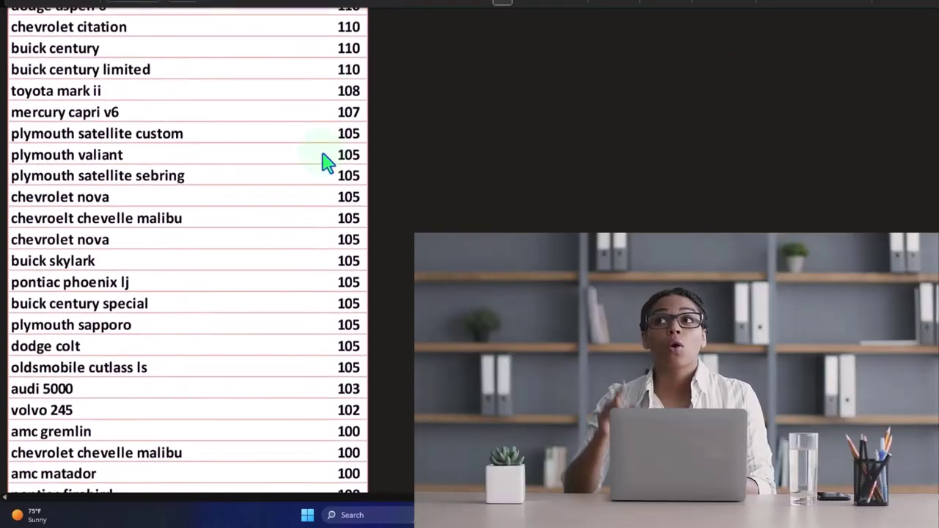
scroll(326, 161, up, 4)
scroll(331, 168, up, 10)
scroll(346, 199, up, 8)
scroll(345, 203, up, 8)
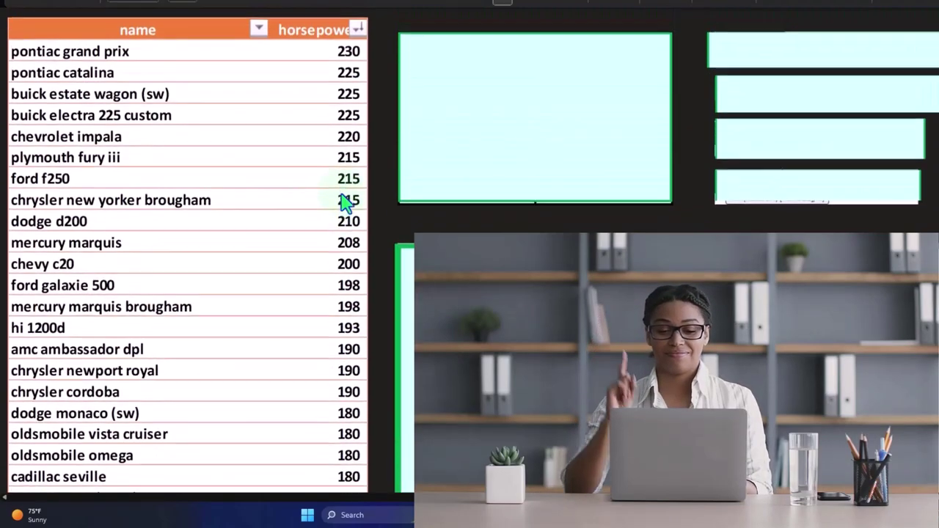
Uncover the Average 104 and Median 94 rows and their AVERAGE and MEDIAN formulas.
click(504, 144)
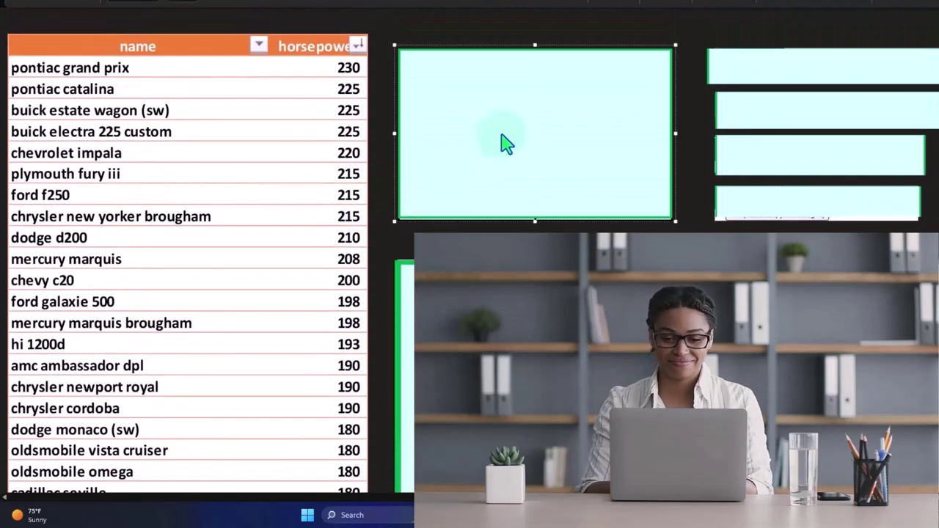
drag(535, 45, 536, 80)
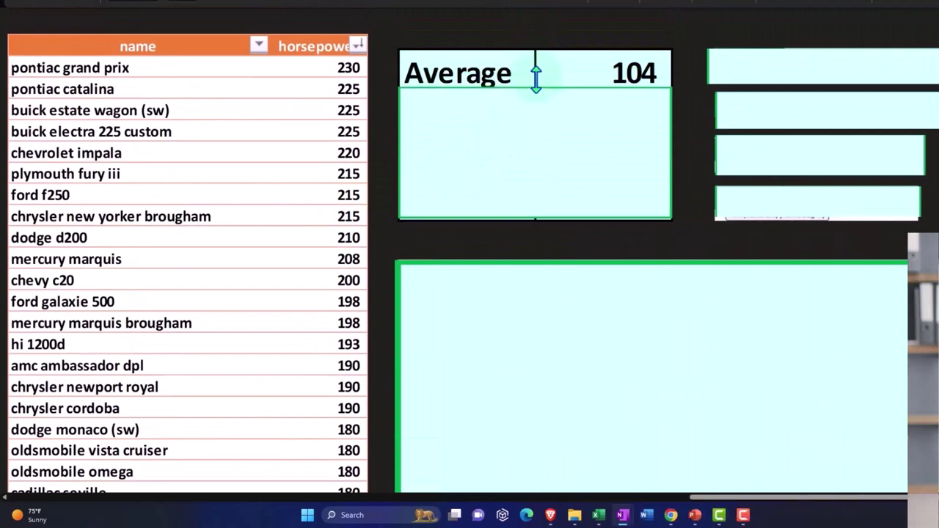
click(761, 69)
double_click(696, 107)
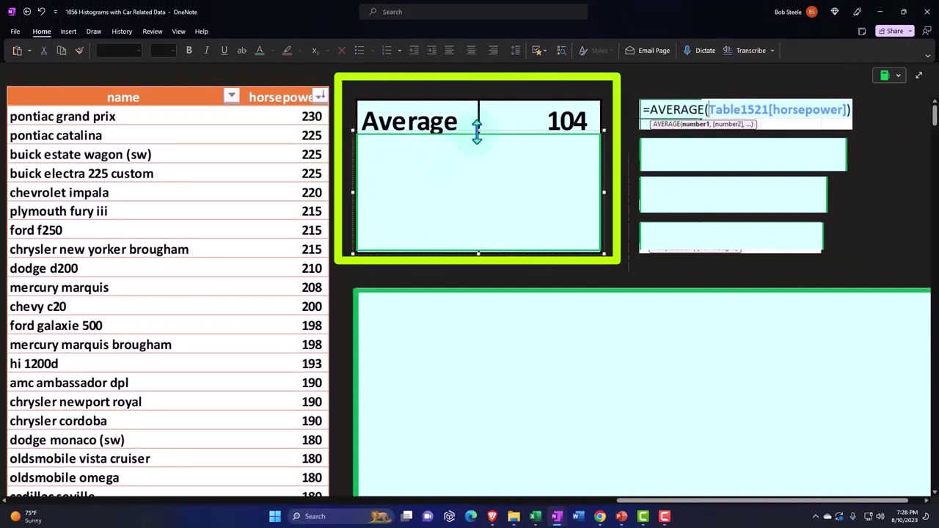
drag(478, 134, 477, 171)
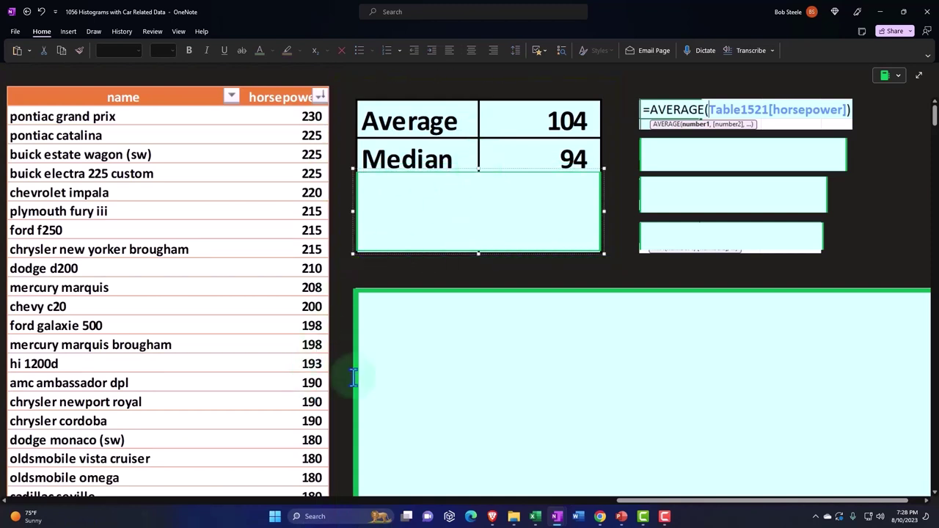
click(682, 161)
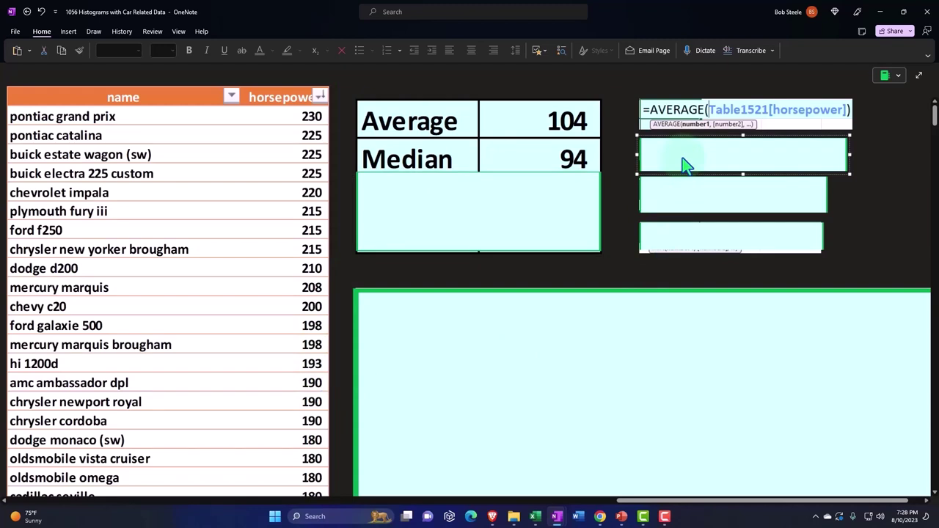
key(Delete)
Uncover the Max 230 and Min 46 rows and their MAX and MIN formulas.
click(493, 193)
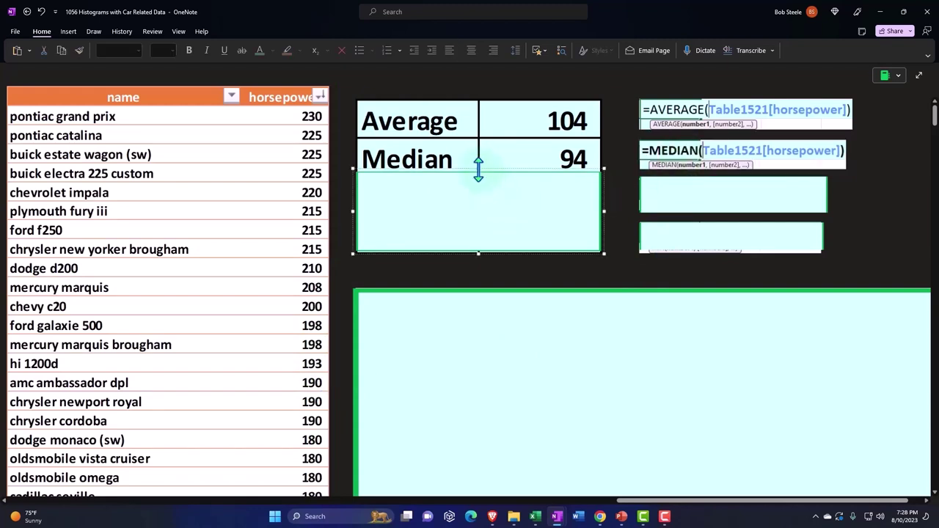
drag(479, 169, 482, 209)
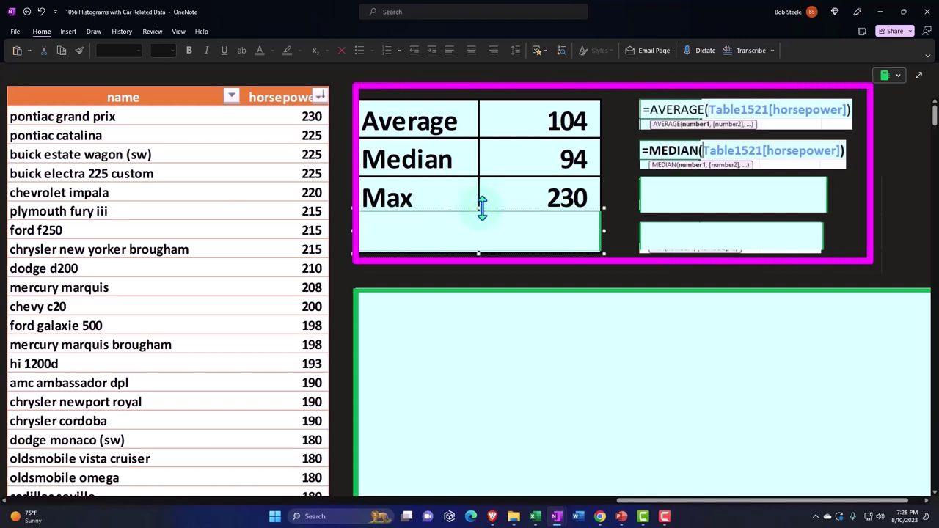
click(675, 204)
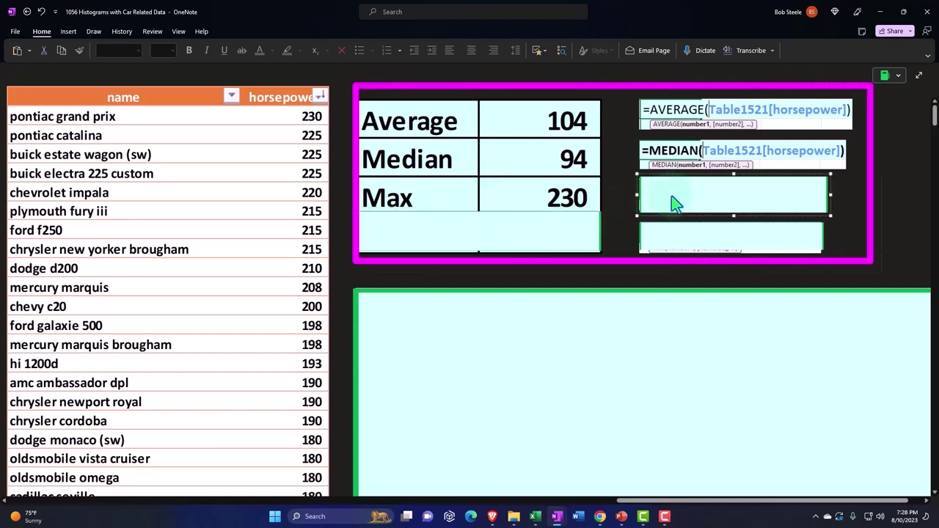
key(Delete)
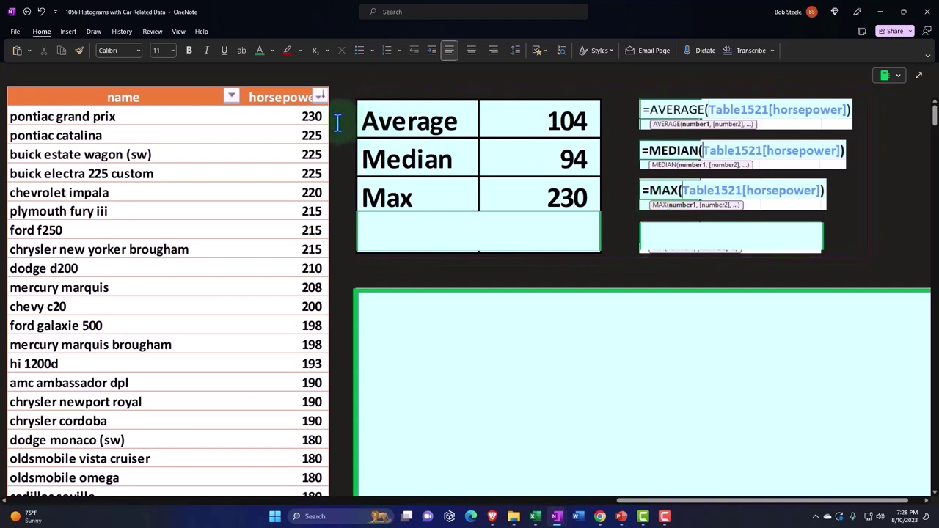
click(394, 221)
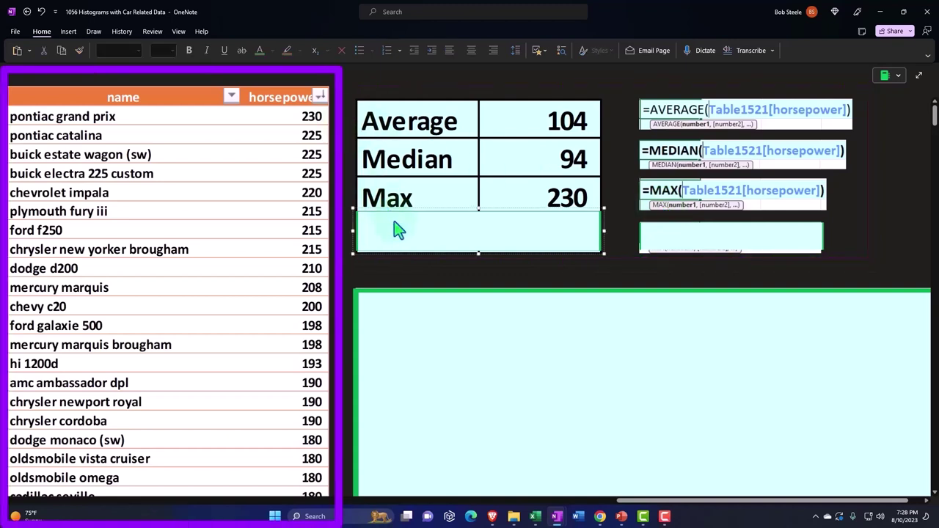
key(Delete)
click(684, 240)
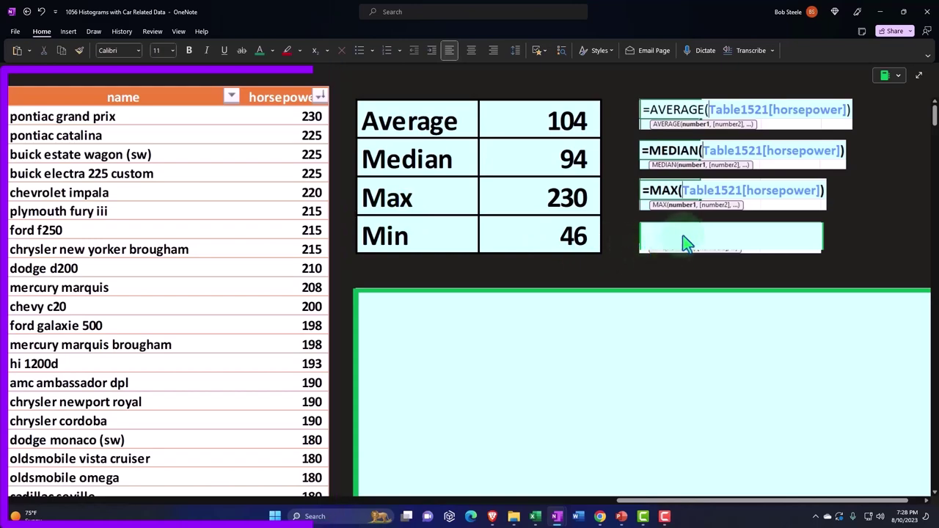
key(Delete)
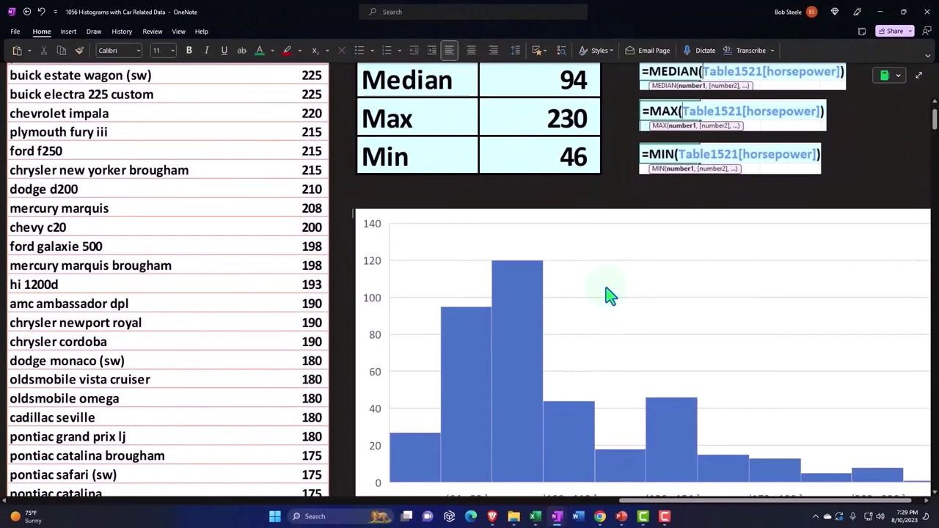
Scroll down to the blue horsepower histogram, bins [46, 64] to (226, 244].
scroll(643, 399, down, 2)
drag(671, 500, 697, 510)
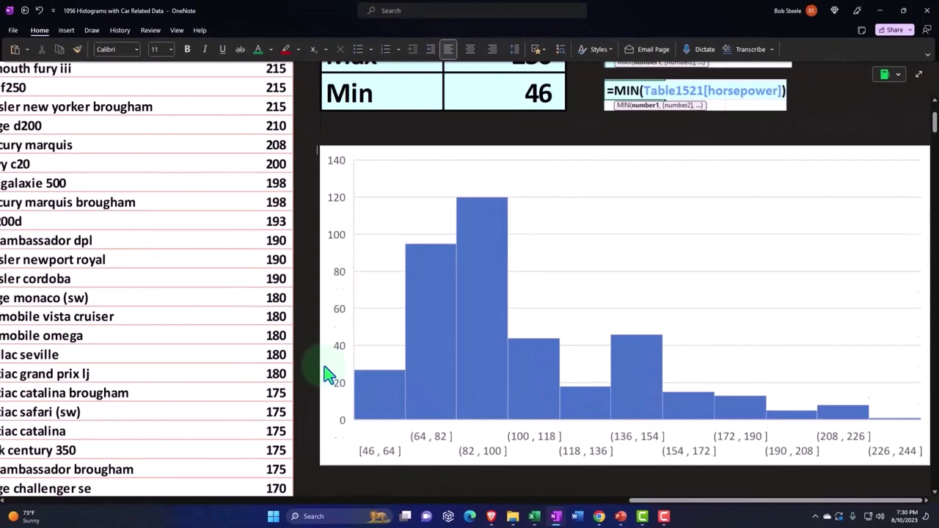
scroll(283, 216, up, 3)
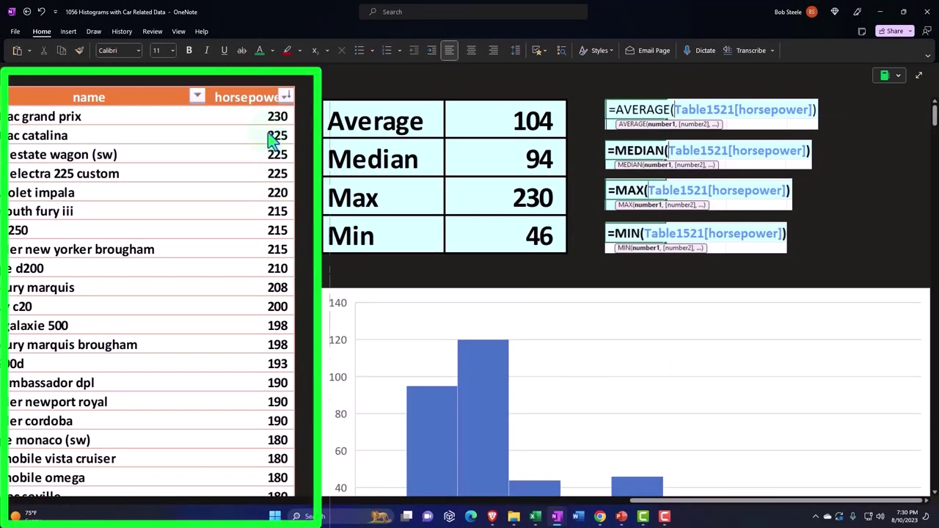
scroll(340, 216, down, 2)
scroll(363, 310, down, 4)
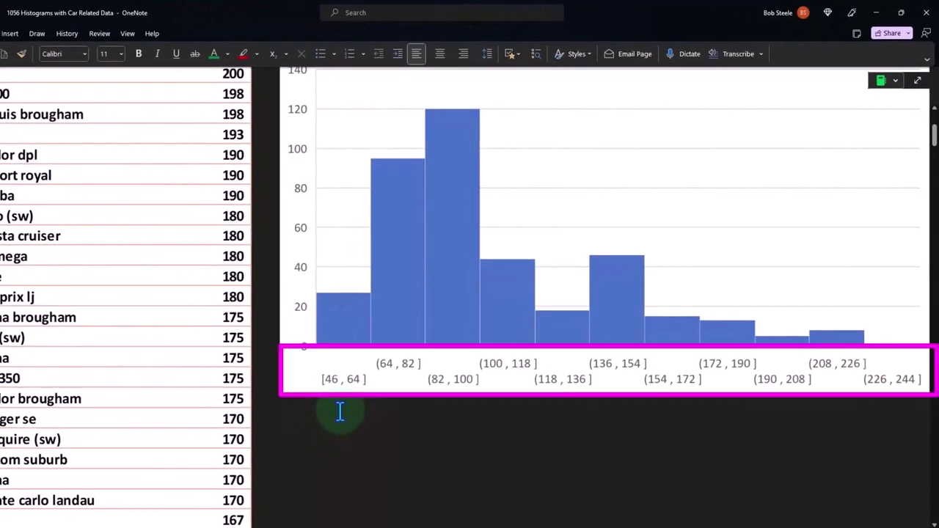
scroll(253, 317, up, 3)
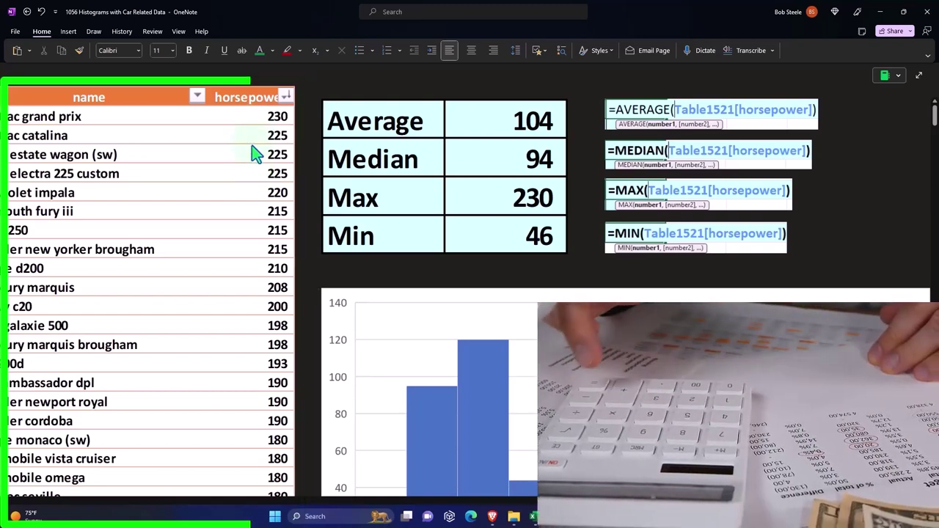
scroll(253, 153, down, 5)
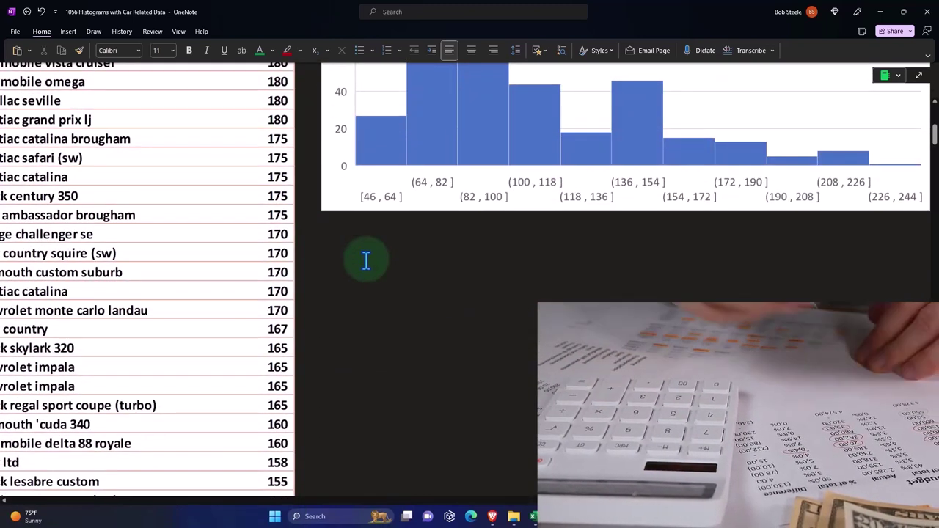